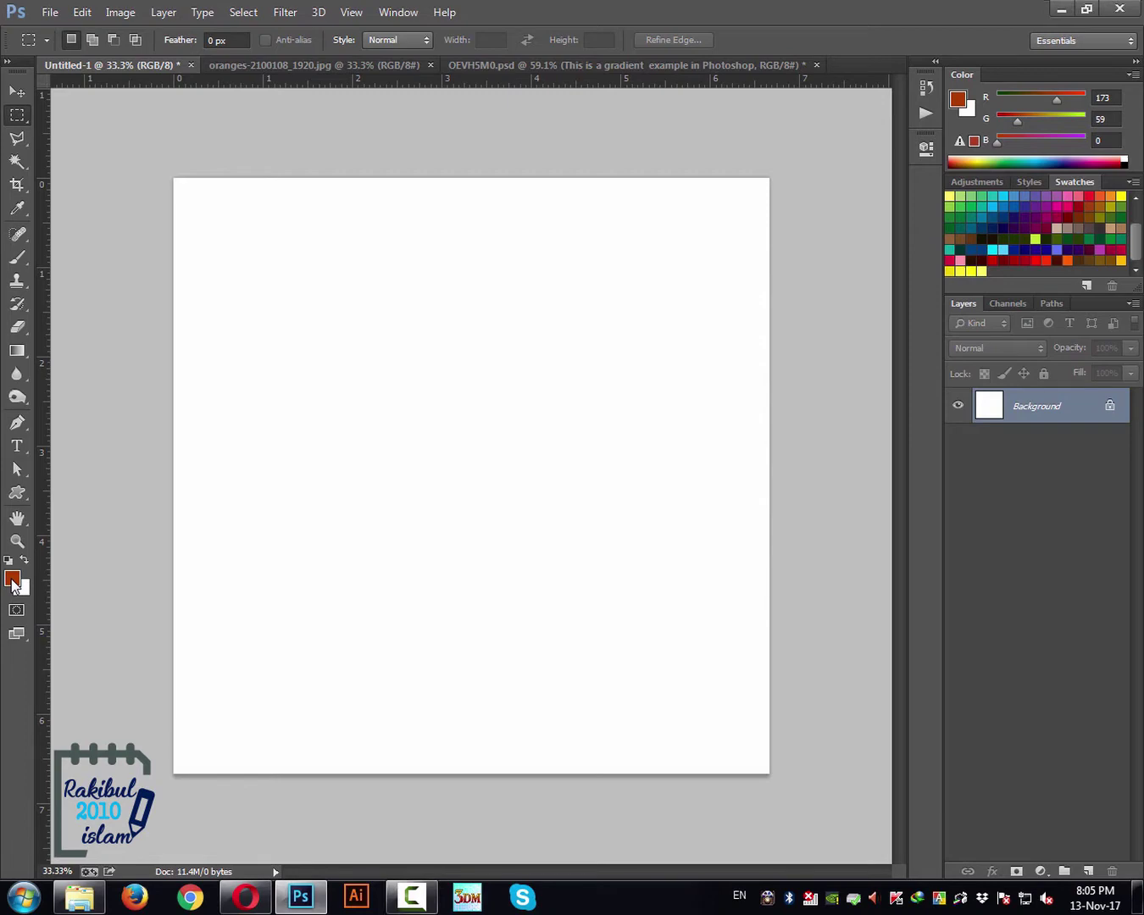
# - Set the foreground color to bright green, hex 02f395
pyautogui.click(13, 582)
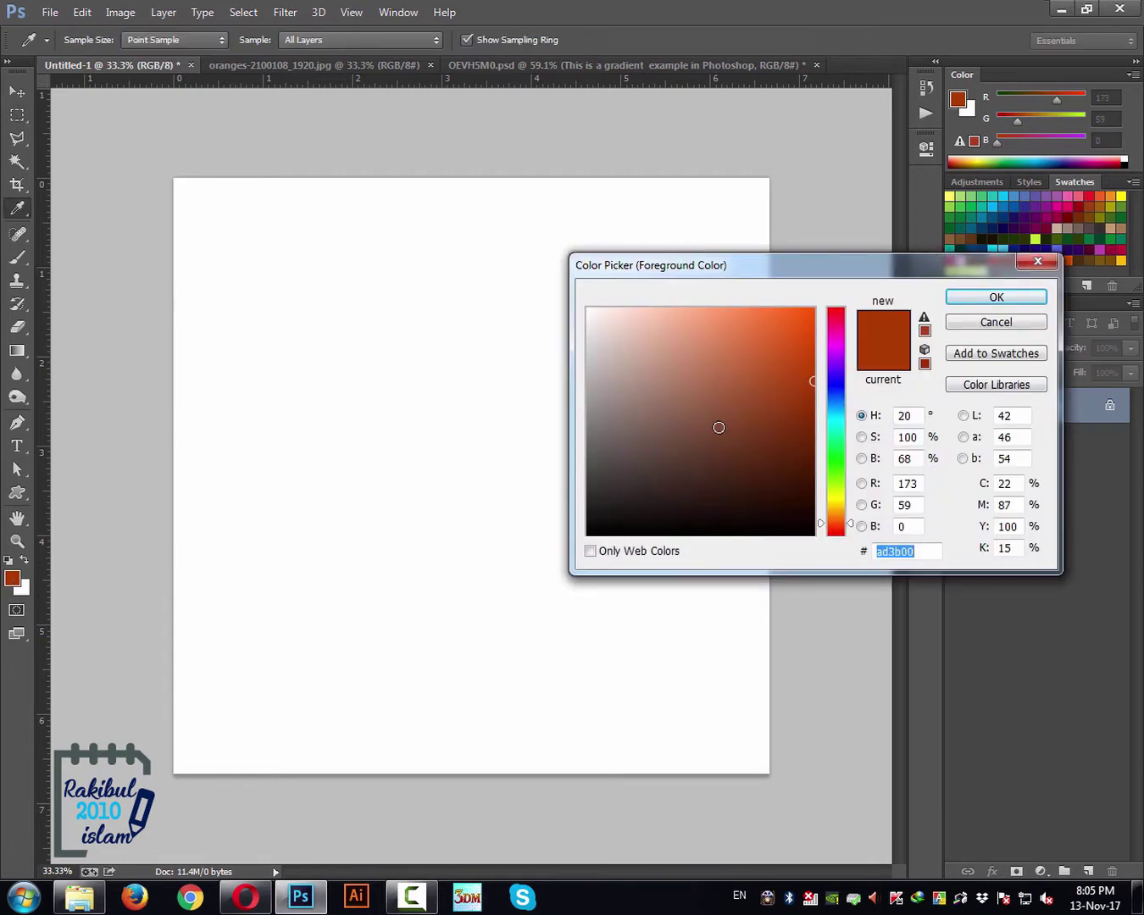
pyautogui.click(836, 421)
pyautogui.click(838, 436)
pyautogui.moveTo(799, 351); pyautogui.dragTo(812, 318)
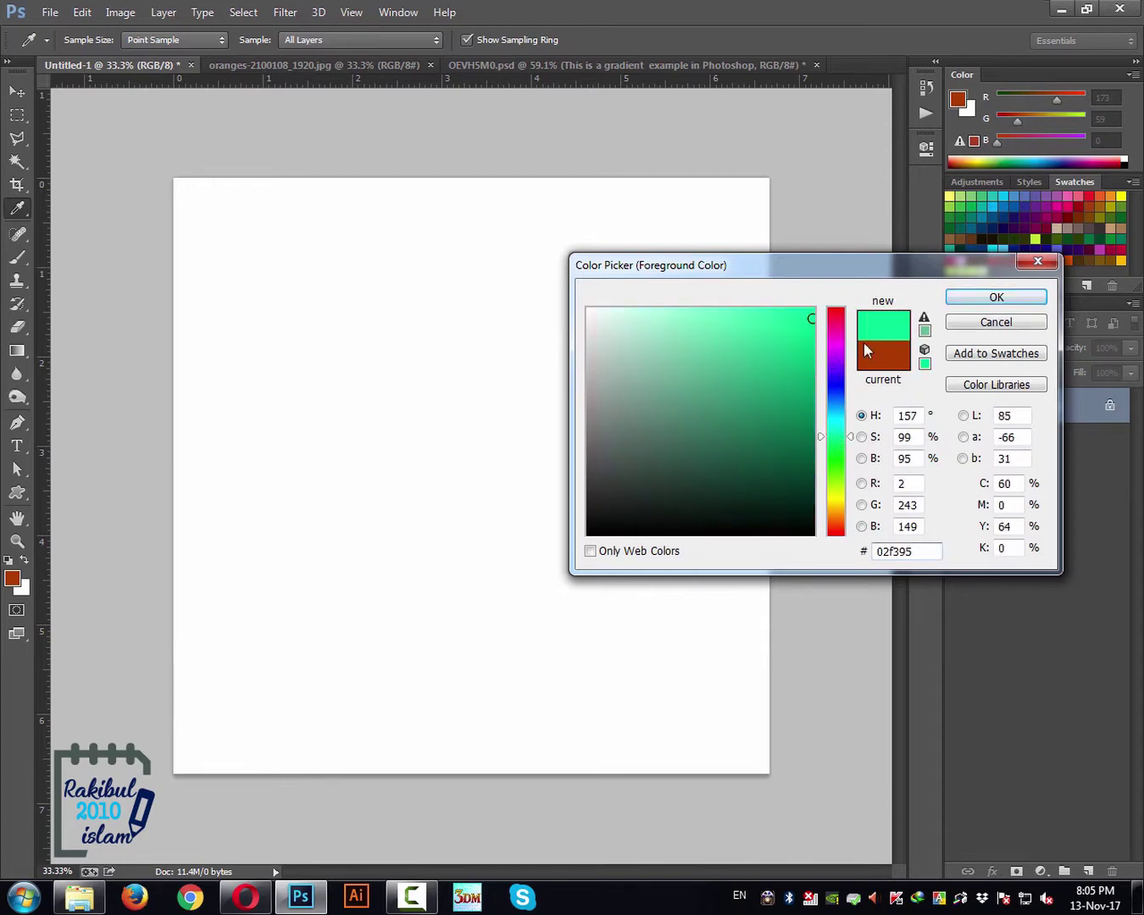
pyautogui.click(979, 297)
pyautogui.press('m')
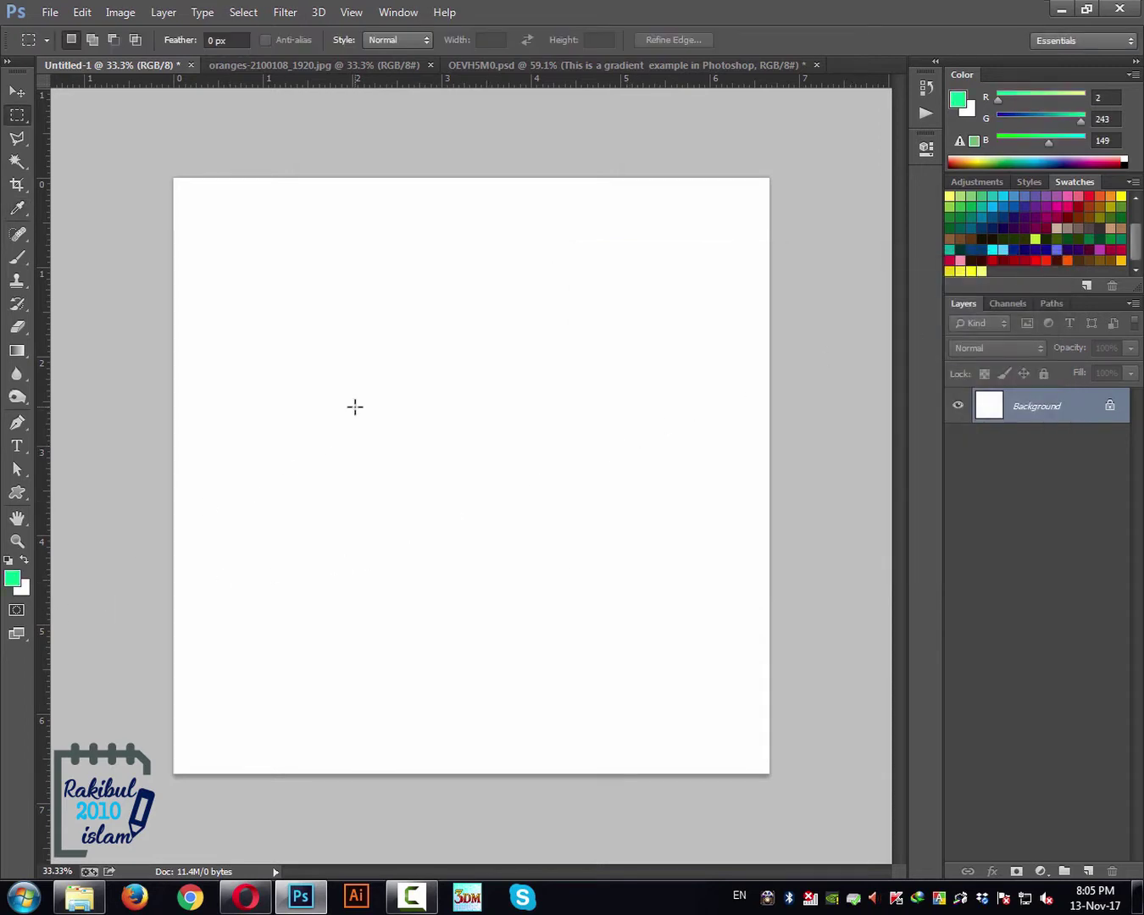
# - Set the background color to a strong blue with RGB 7, 58, 225
pyautogui.click(25, 596)
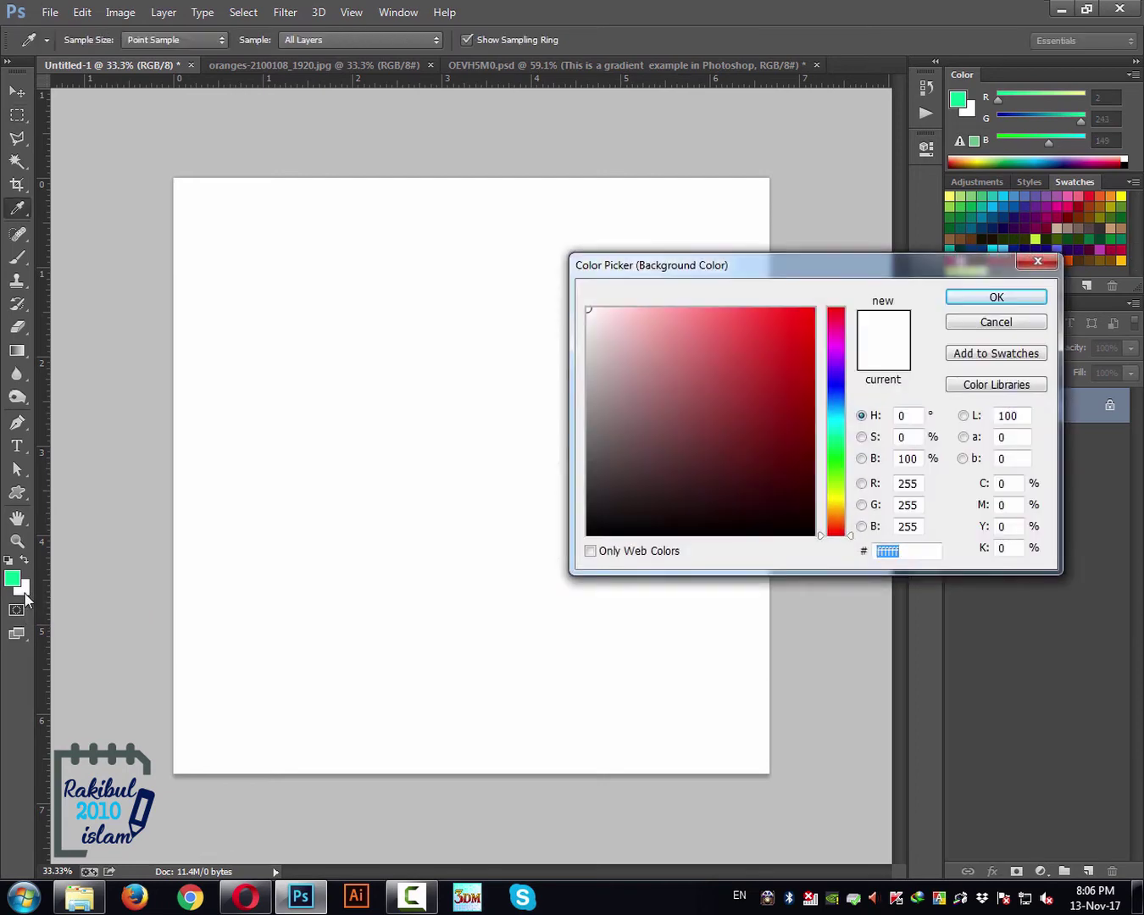
pyautogui.click(837, 392)
pyautogui.click(808, 343)
pyautogui.click(968, 299)
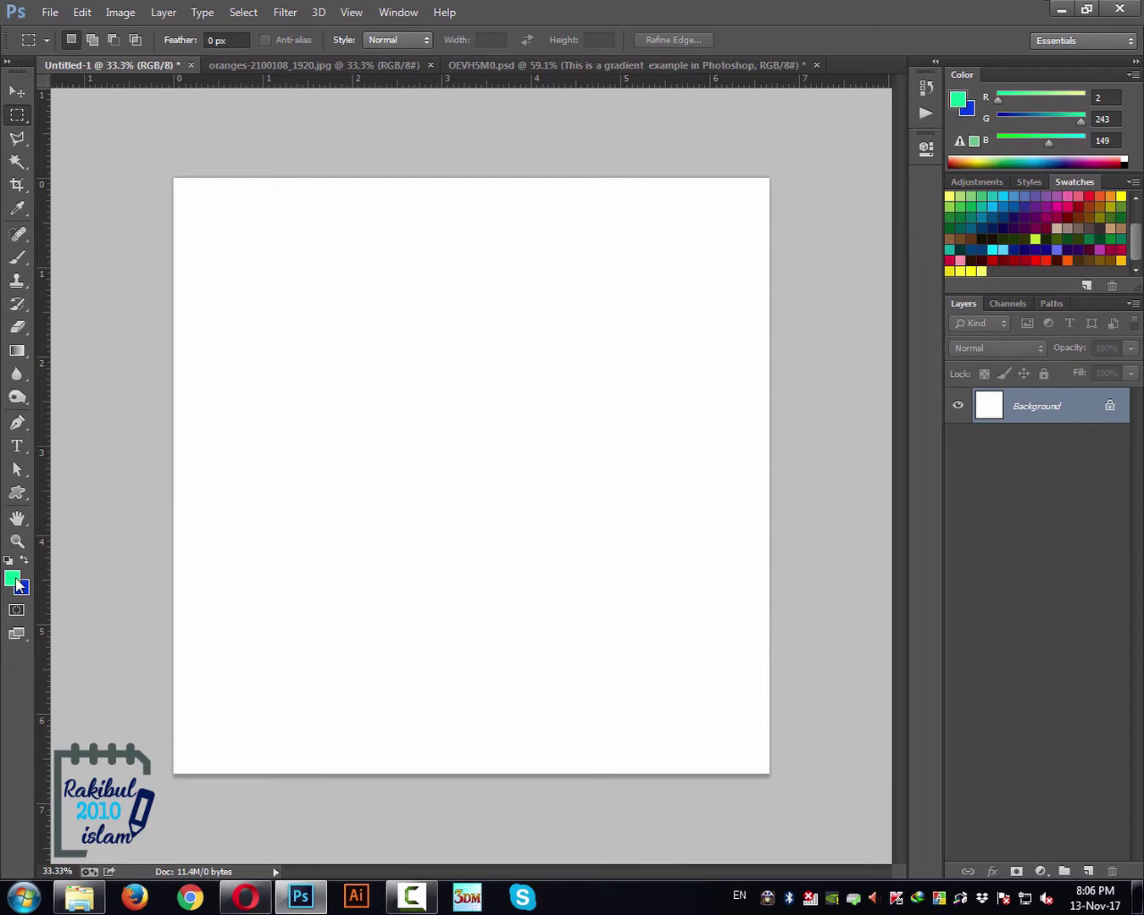
# - Fill the Background layer with the green foreground color using the Paint Bucket Tool
pyautogui.click(21, 354)
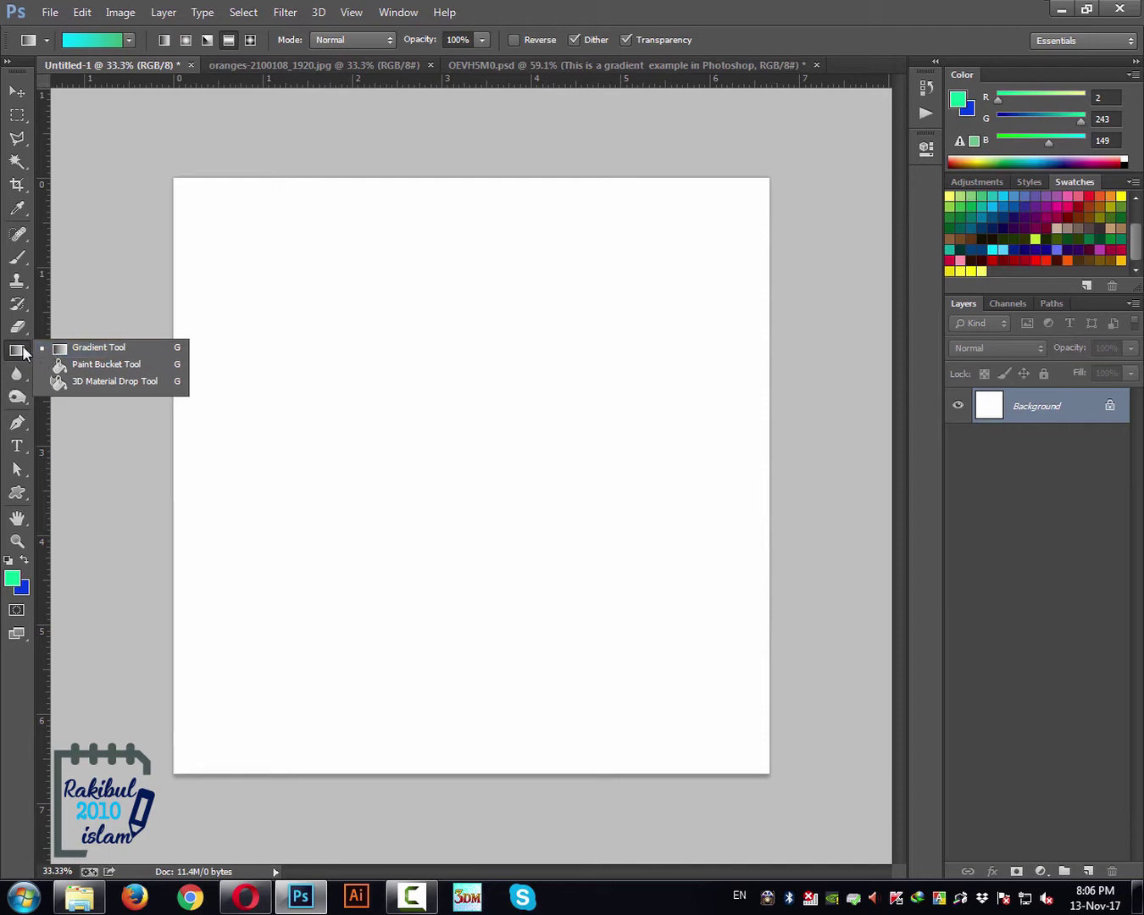
pyautogui.click(115, 369)
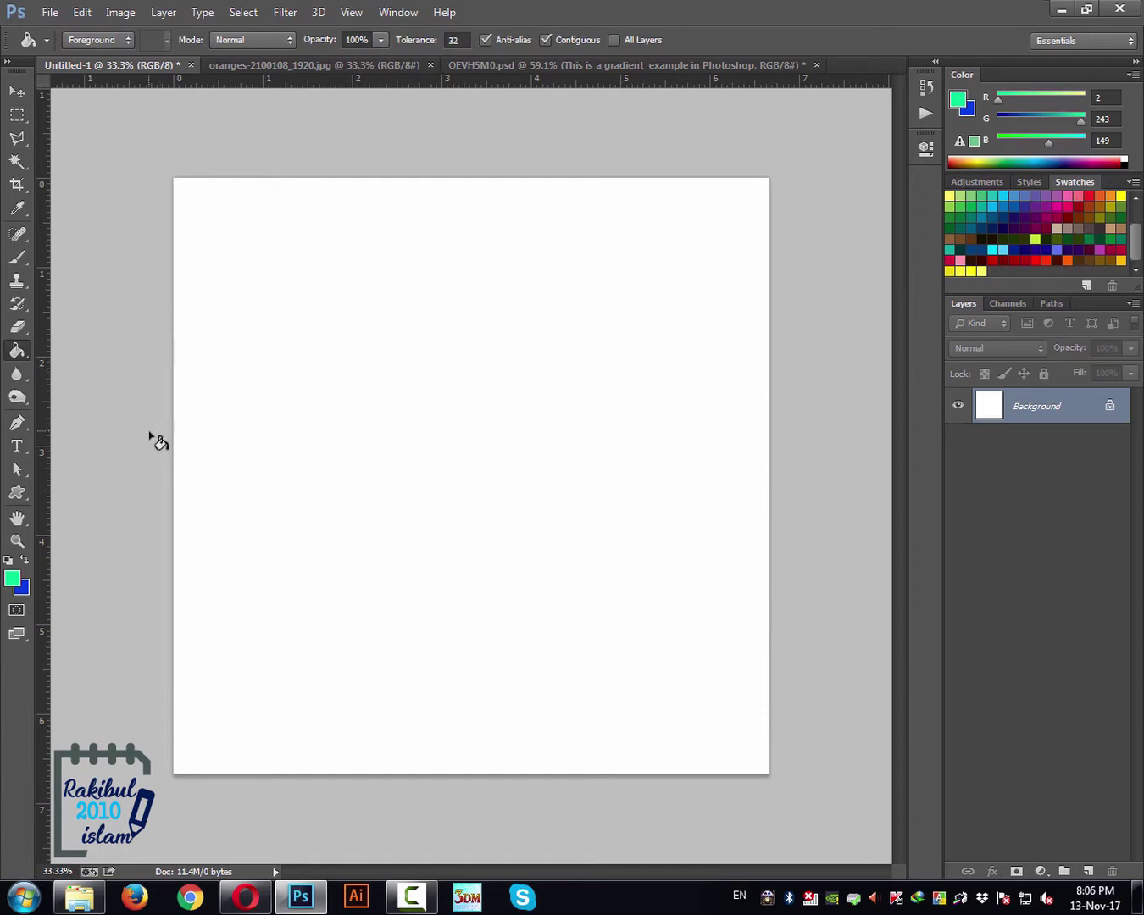
pyautogui.click(372, 401)
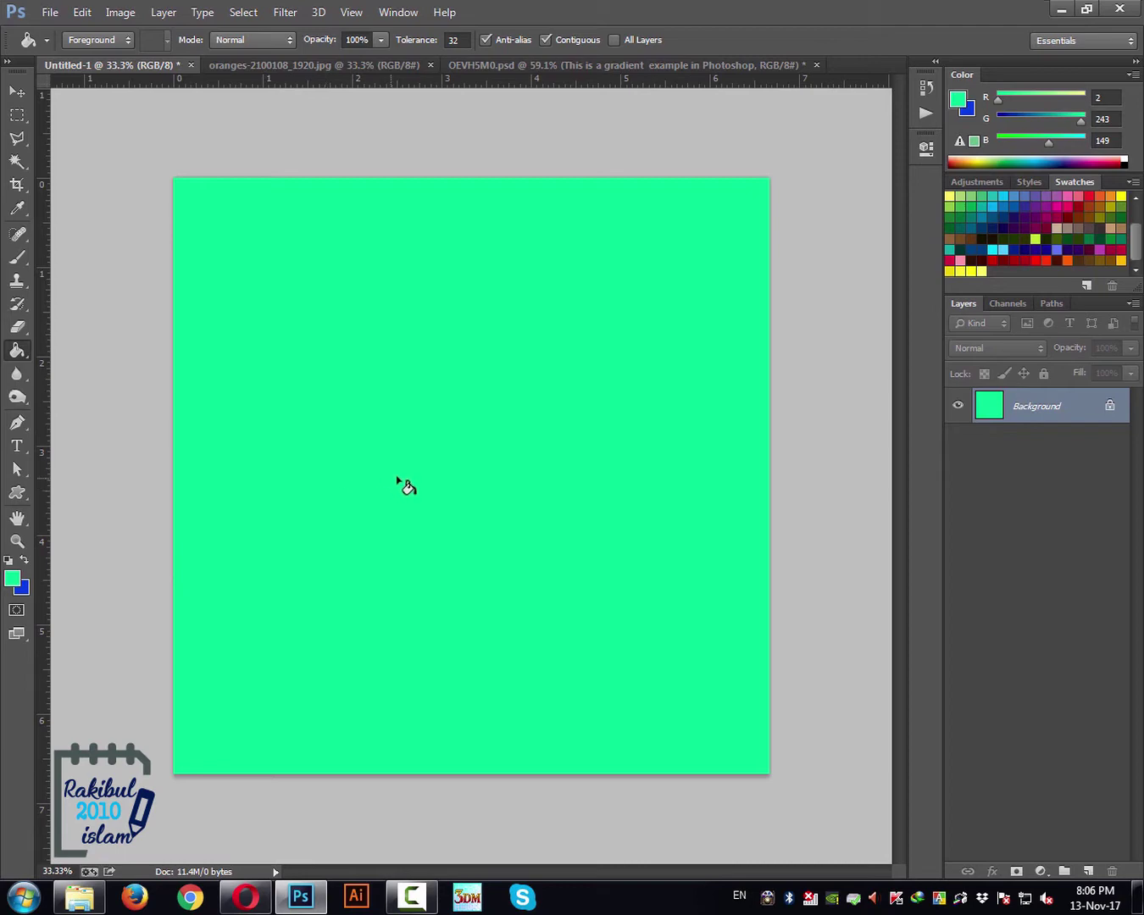
# - Swap the foreground and background colors and fill a new layer above the Background with blue
pyautogui.click(23, 565)
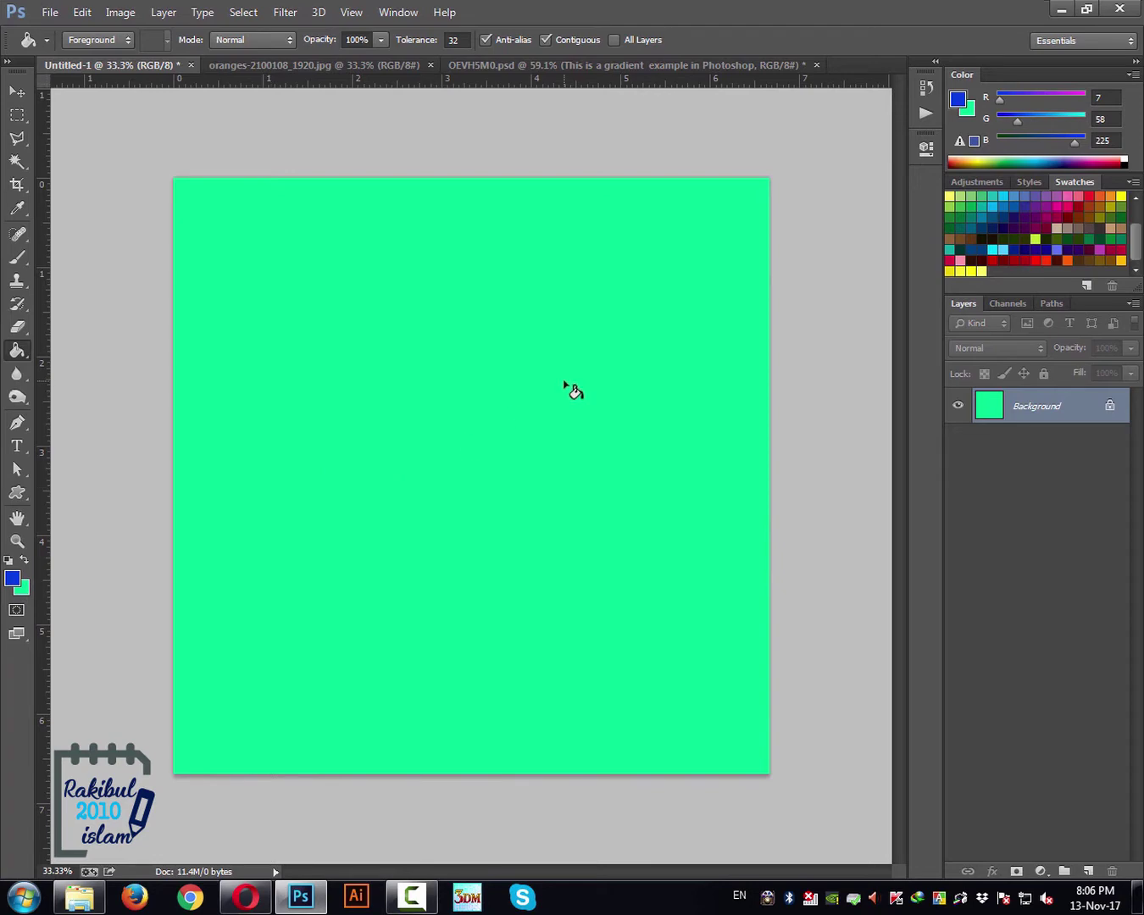
pyautogui.click(1086, 871)
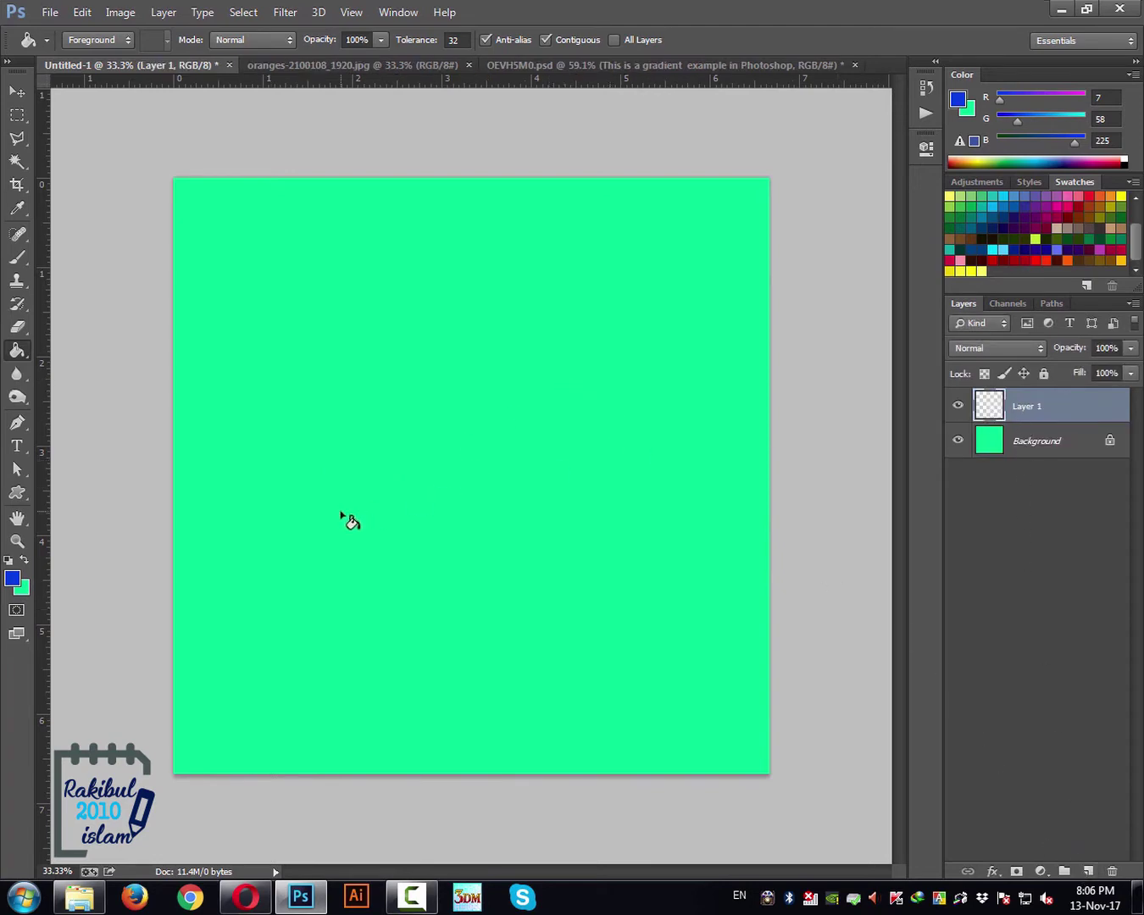
pyautogui.click(417, 466)
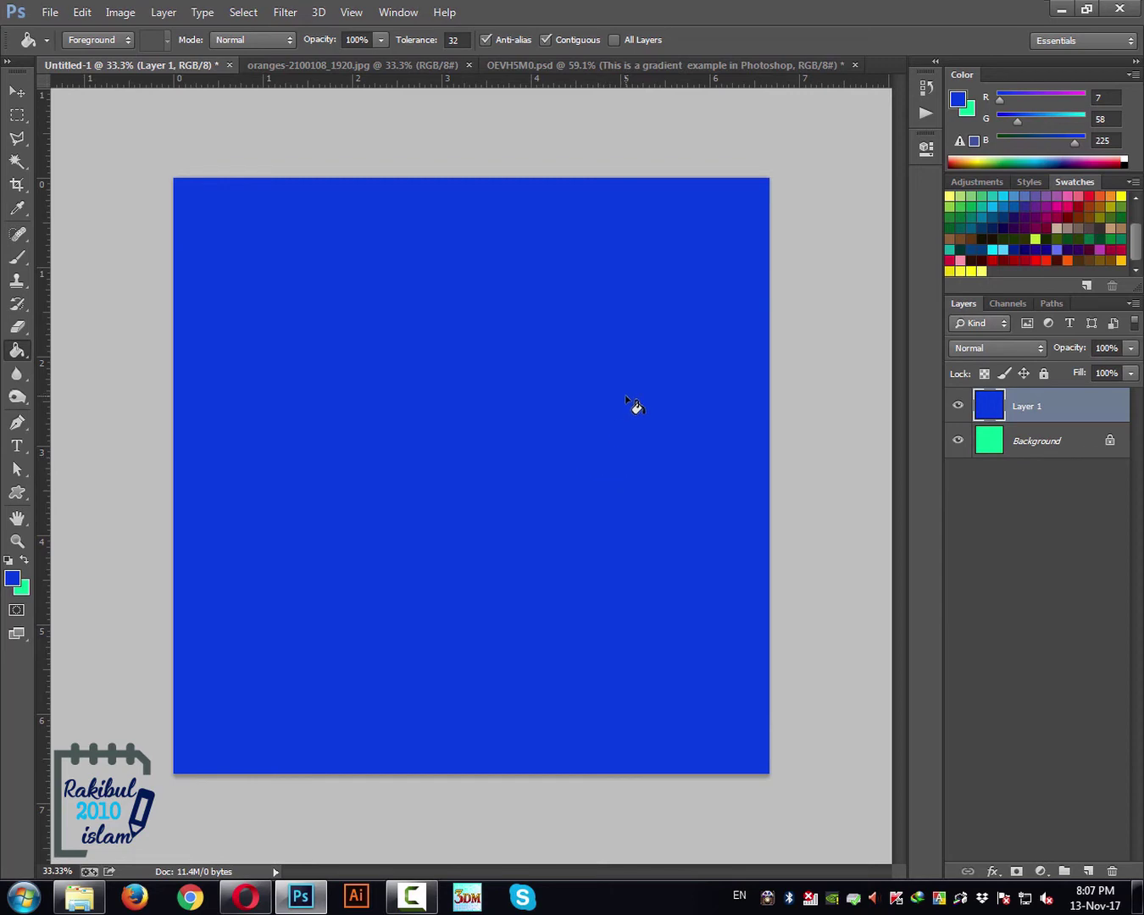
pyautogui.click(1035, 259)
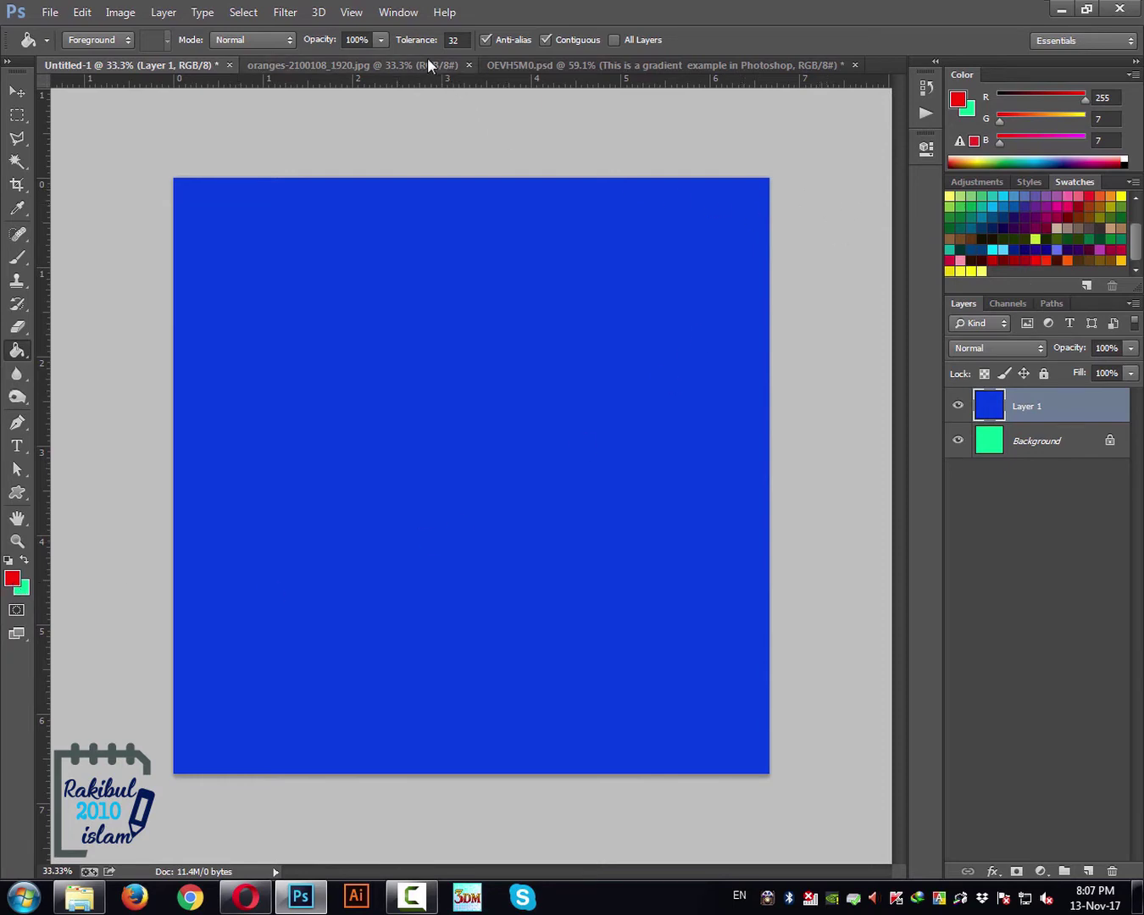
pyautogui.click(399, 12)
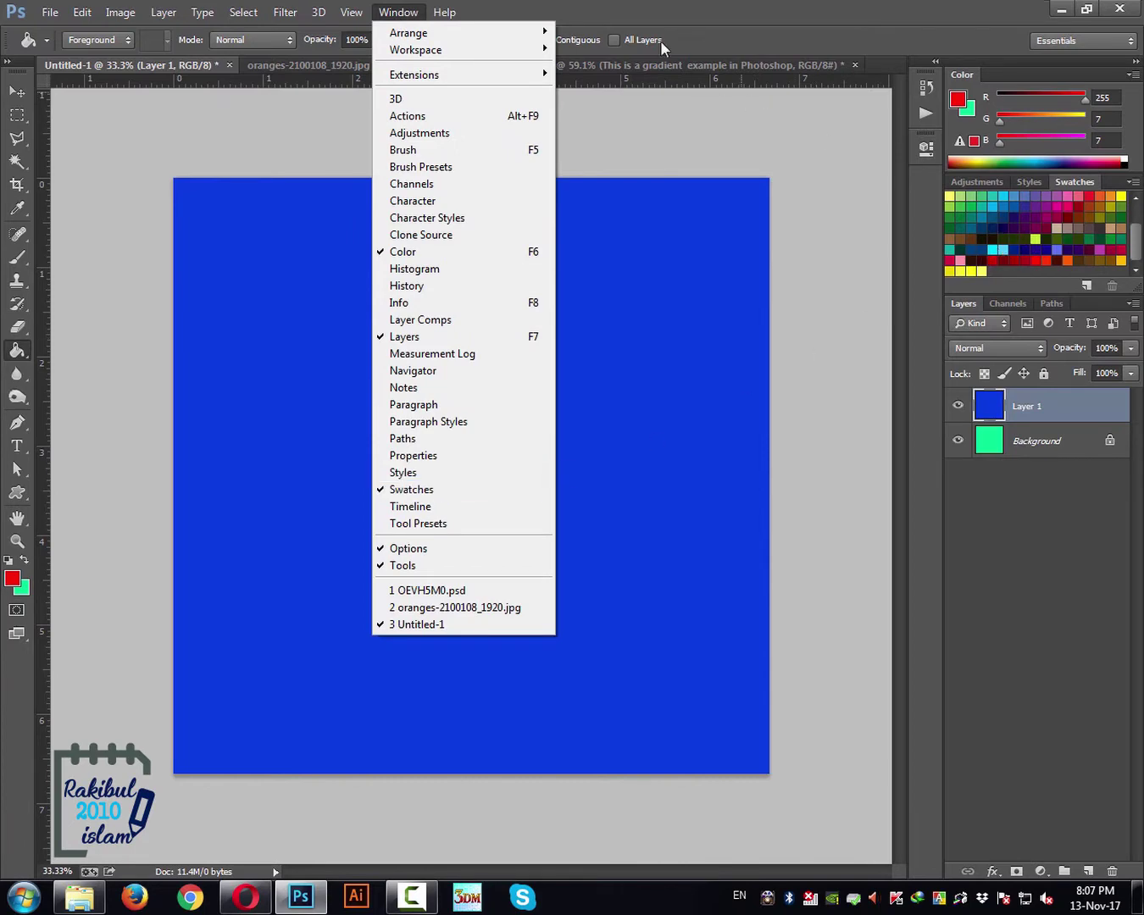
pyautogui.click(644, 3)
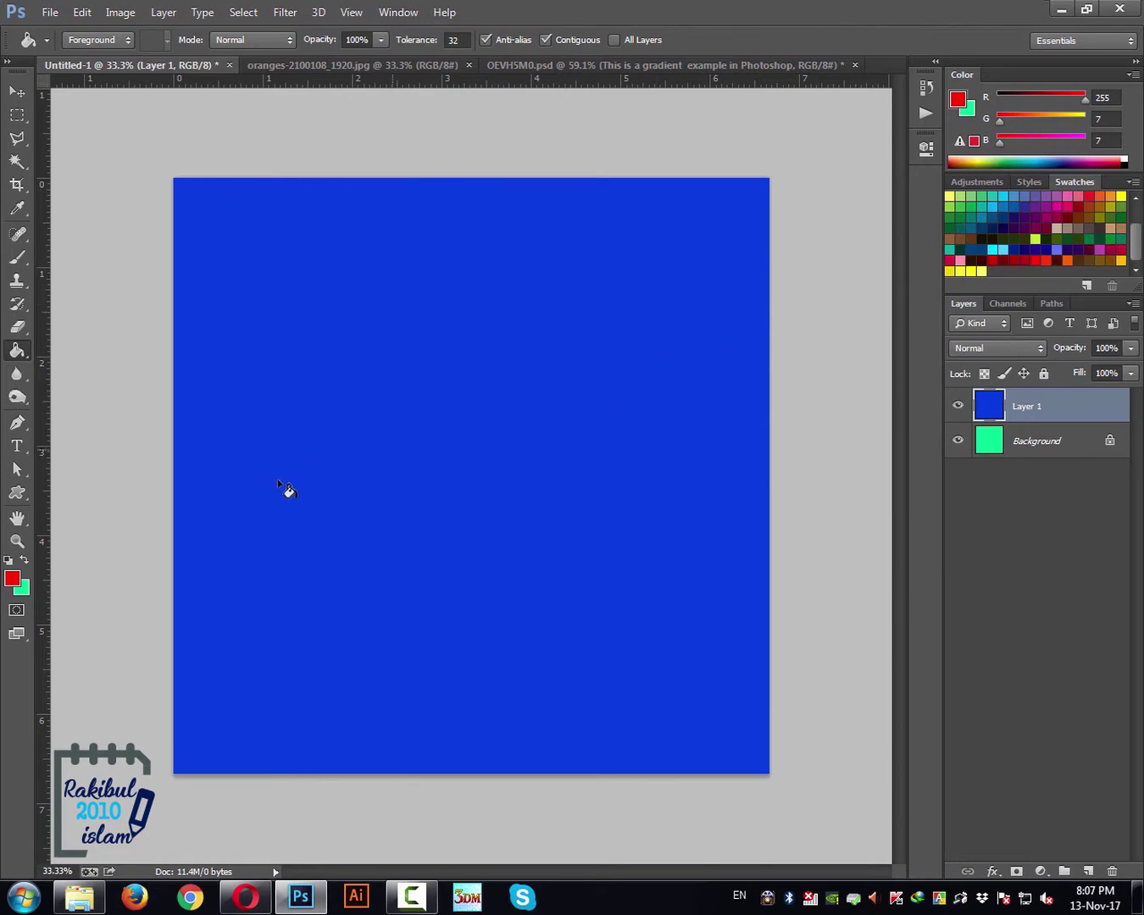
# - Choose the dark red swatch (RGB 169, 1, 18) as foreground color and fill a new layer above Layer 1 with it
pyautogui.click(1022, 261)
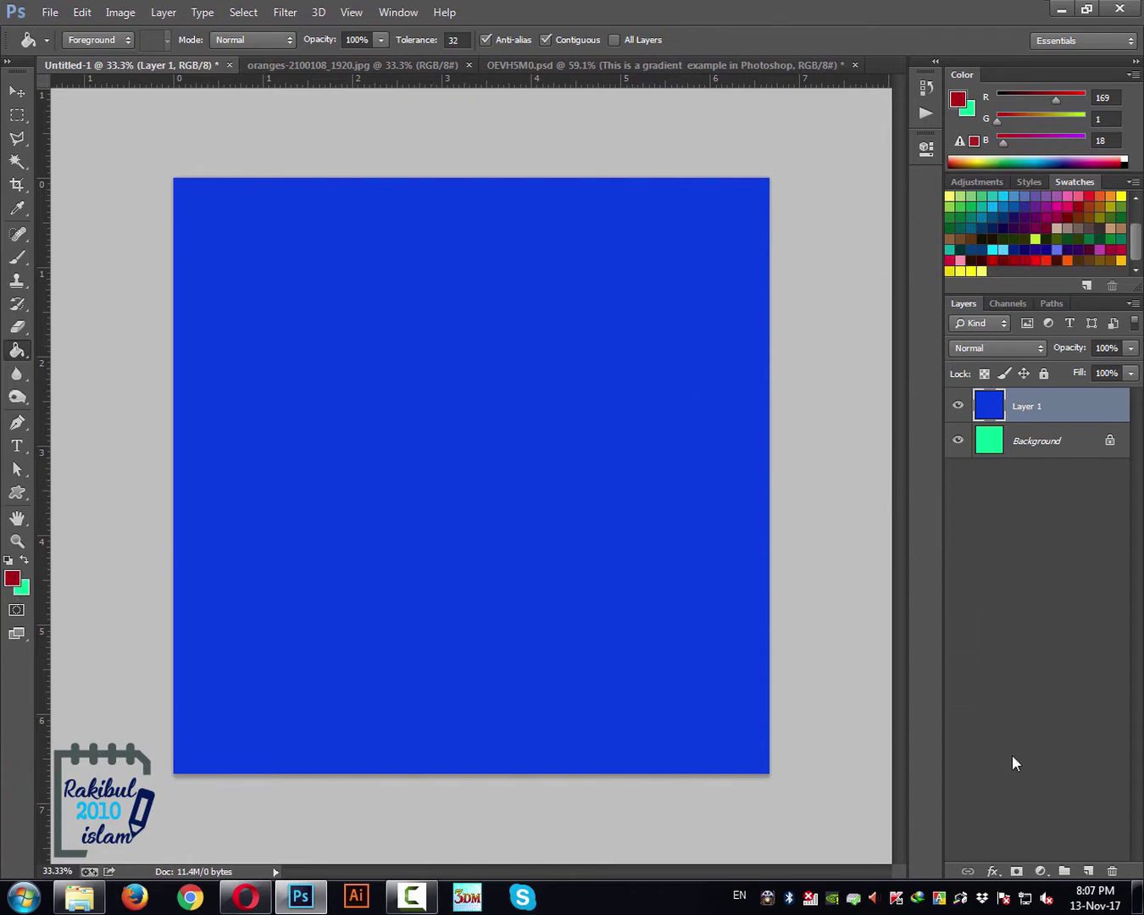
pyautogui.click(1088, 872)
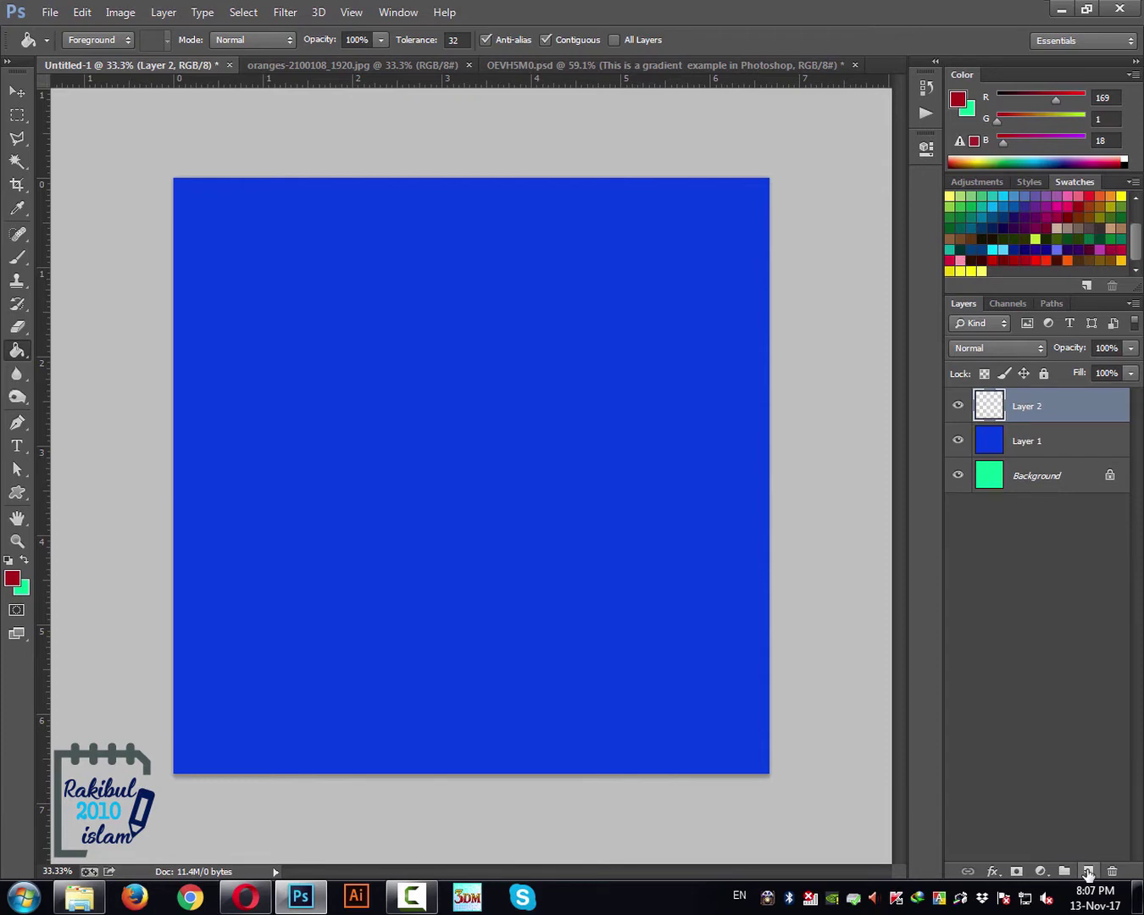
pyautogui.click(495, 432)
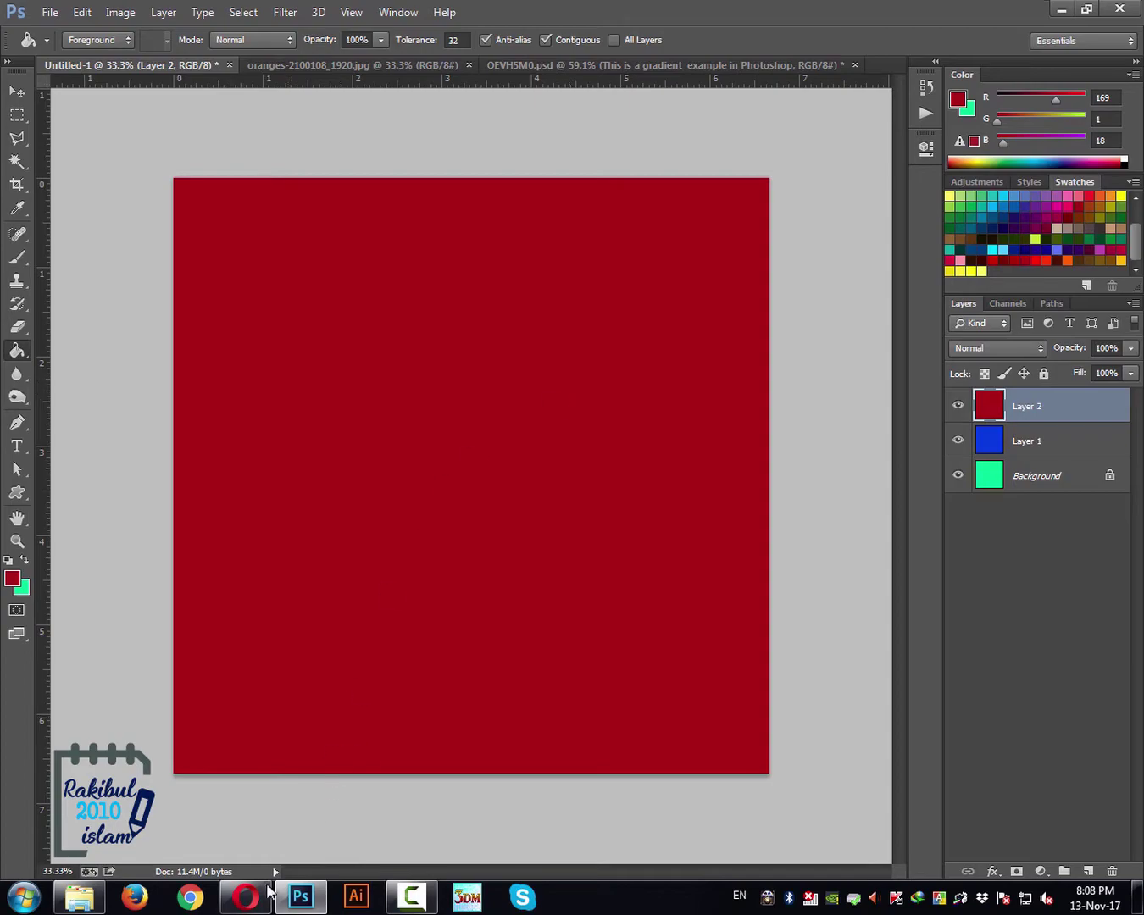
# - Switch to the Opera browser and copy the lavender color code #e6e6fa from the color-hex Popular Colors page
pyautogui.click(254, 907)
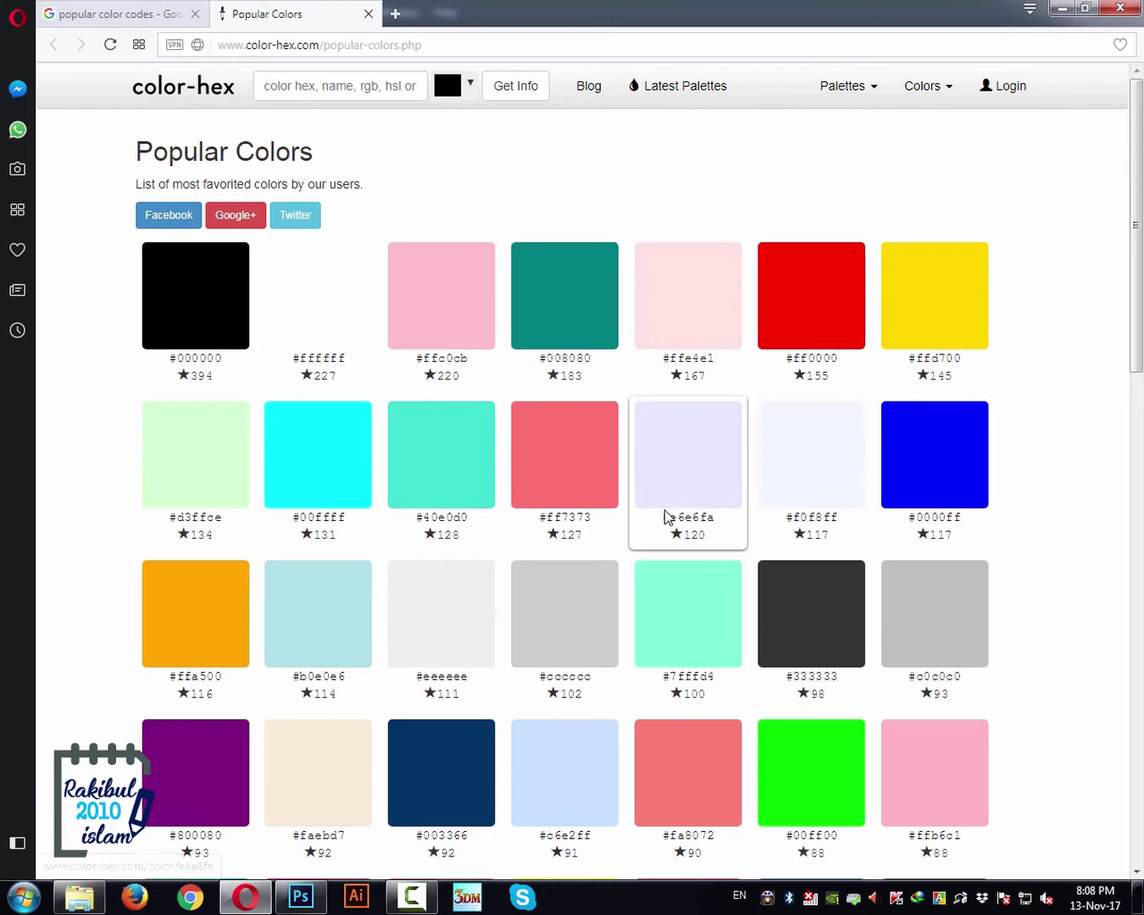
pyautogui.moveTo(662, 519); pyautogui.dragTo(717, 519)
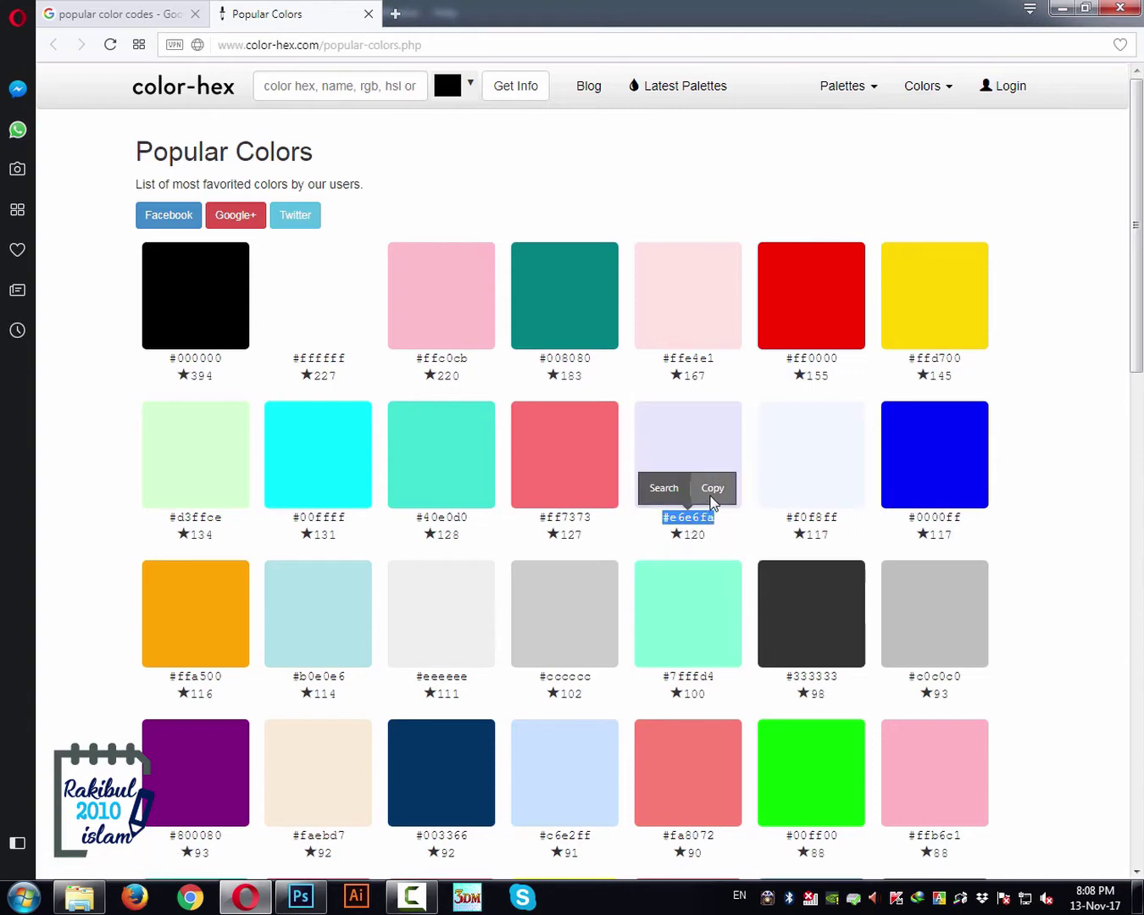
pyautogui.click(711, 496)
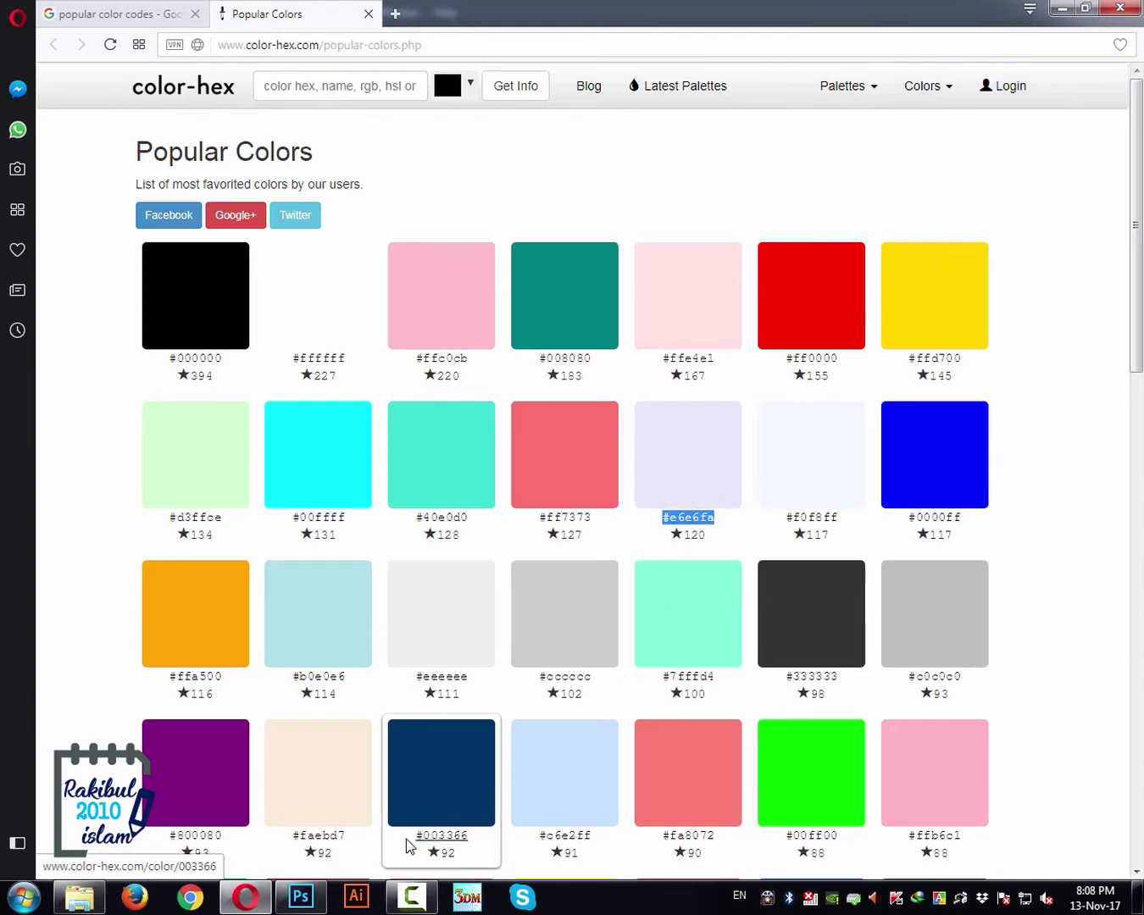
# - Return to Photoshop, set the foreground color to the copied hex e6e6fa, and fill a new layer above Layer 2 with it
pyautogui.click(304, 903)
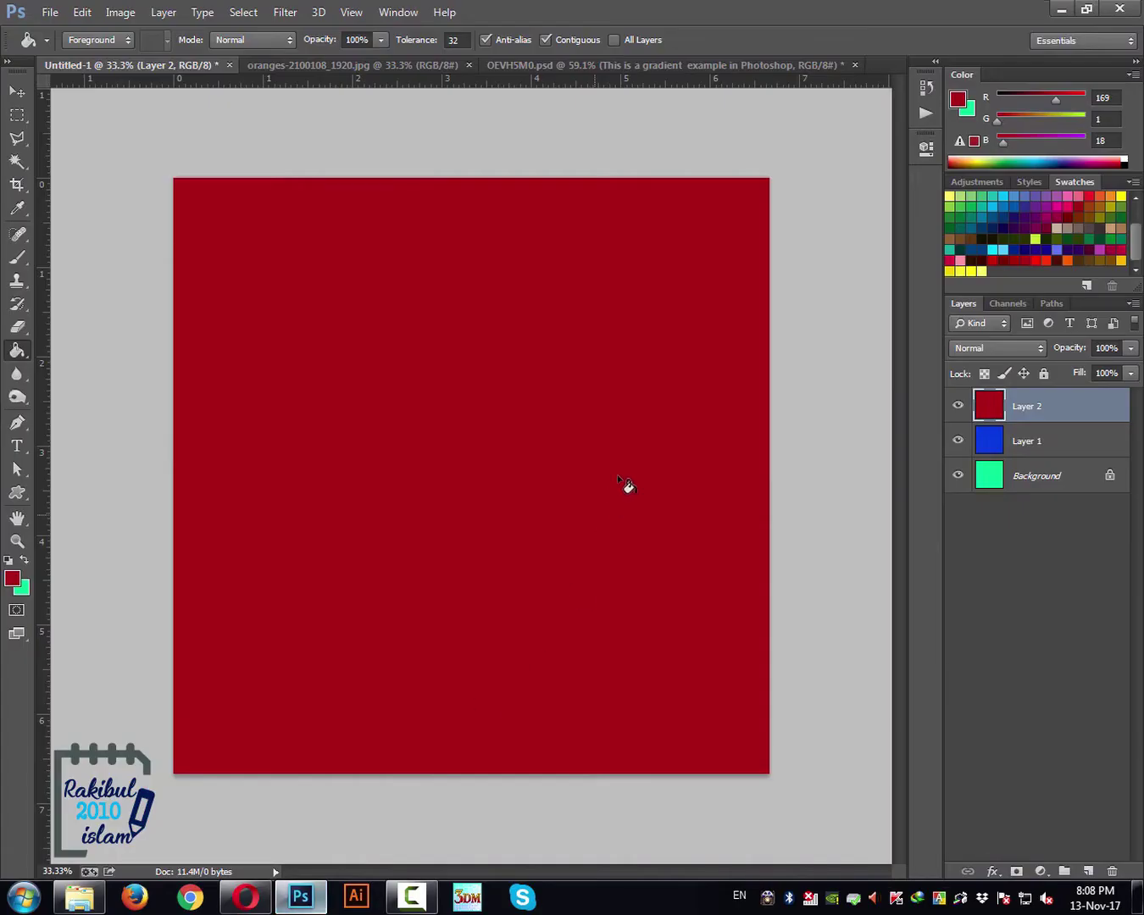
pyautogui.click(12, 581)
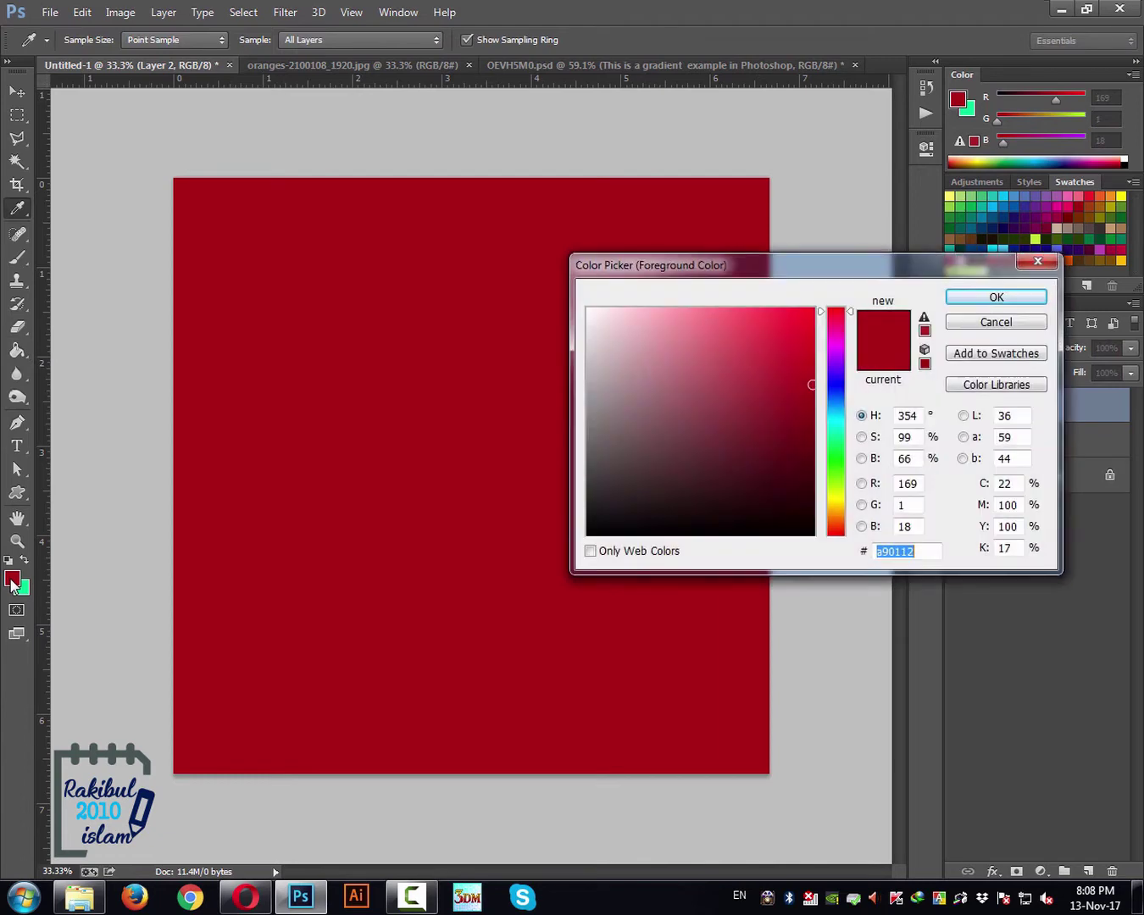
pyautogui.moveTo(922, 560); pyautogui.dragTo(845, 557)
pyautogui.hotkey('ctrl', 'v')
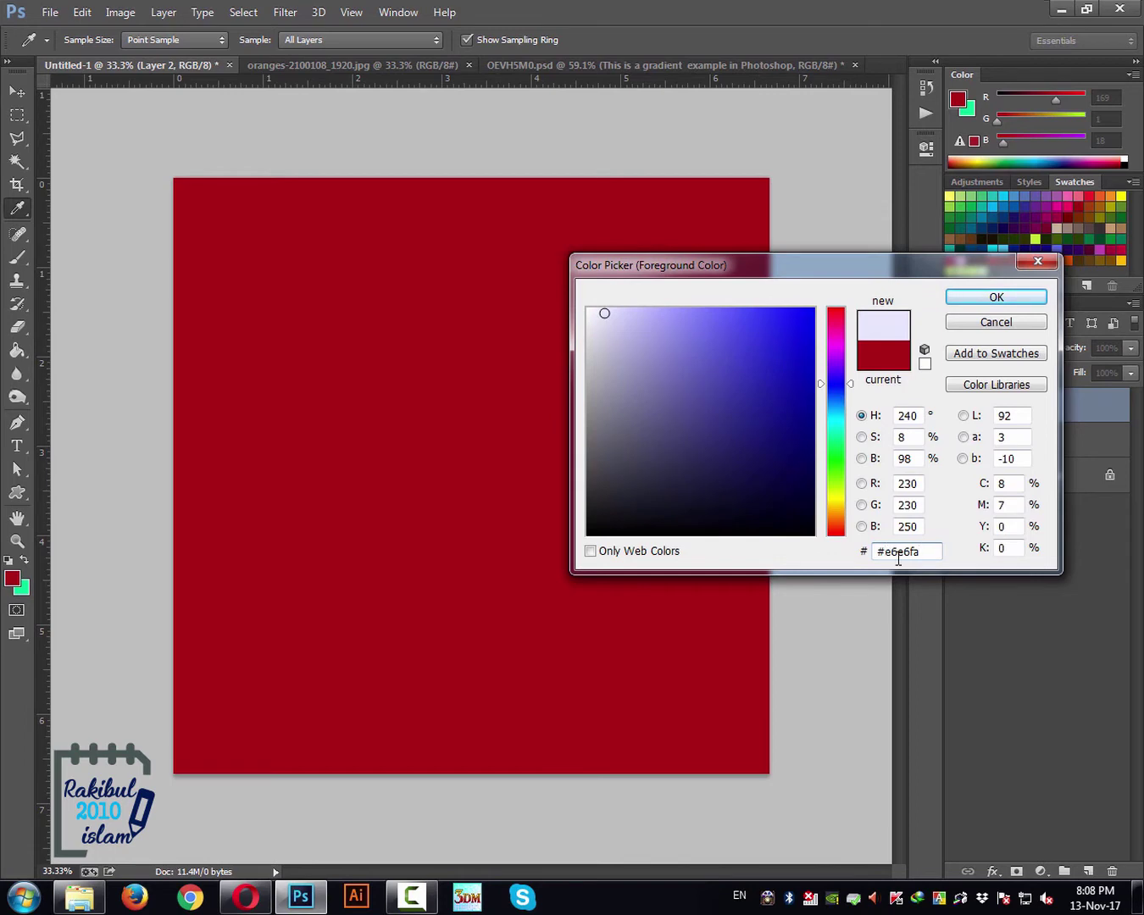
pyautogui.press('Home')
pyautogui.press('Delete')
pyautogui.moveTo(913, 553); pyautogui.dragTo(877, 563)
pyautogui.click(983, 302)
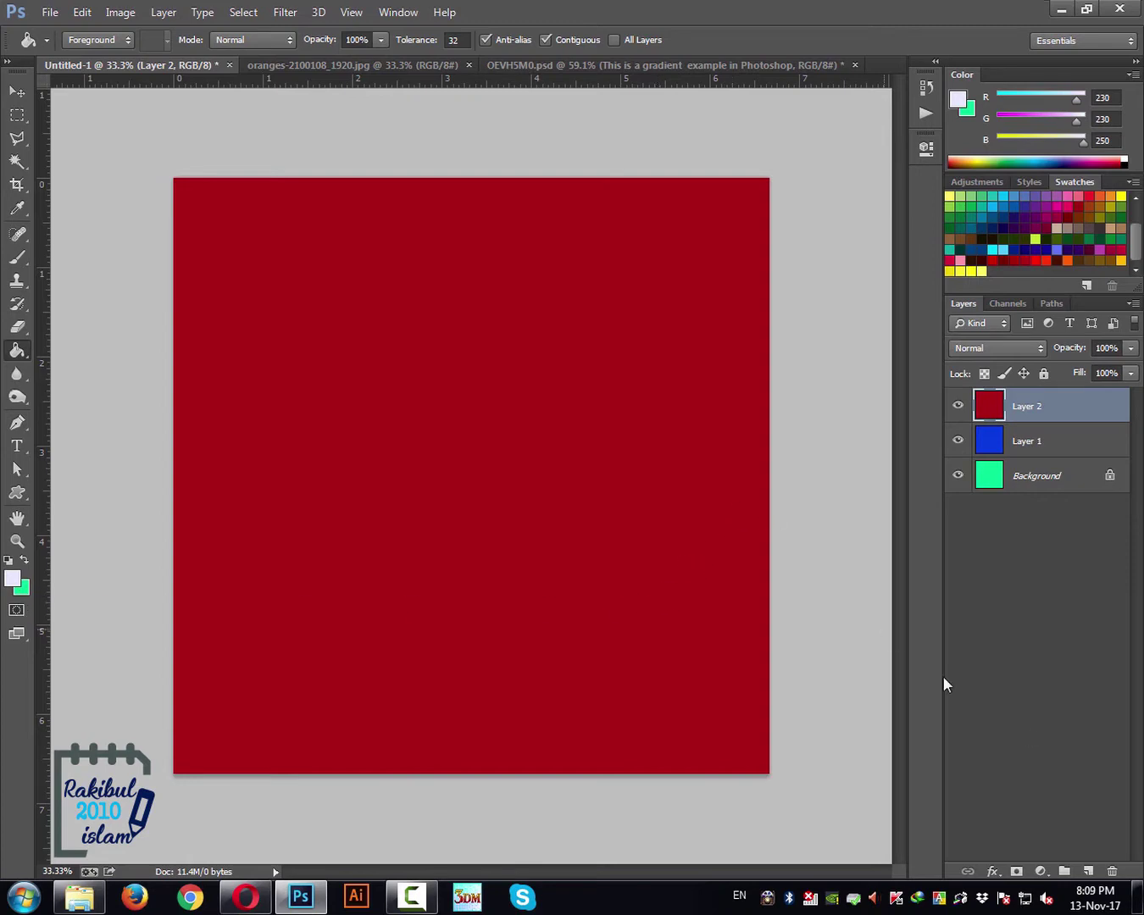
pyautogui.click(1089, 871)
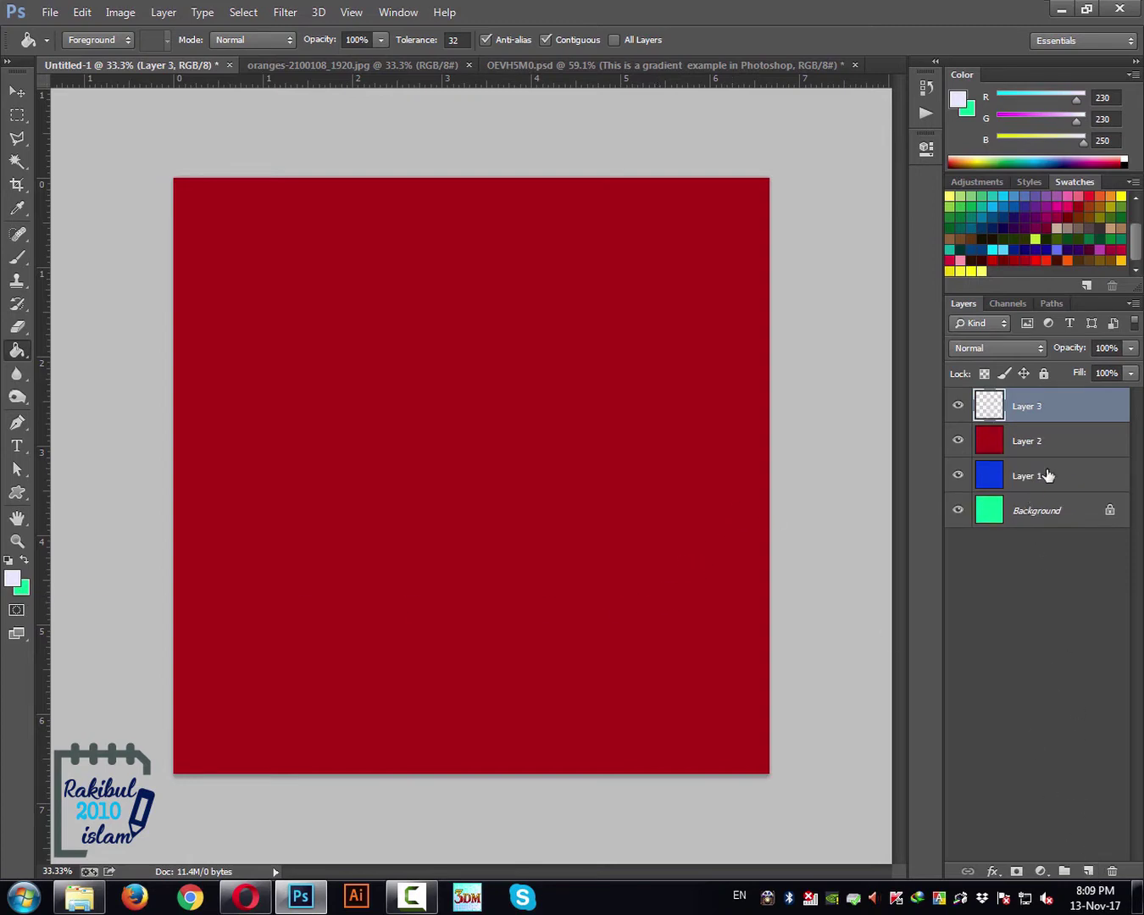
pyautogui.click(481, 450)
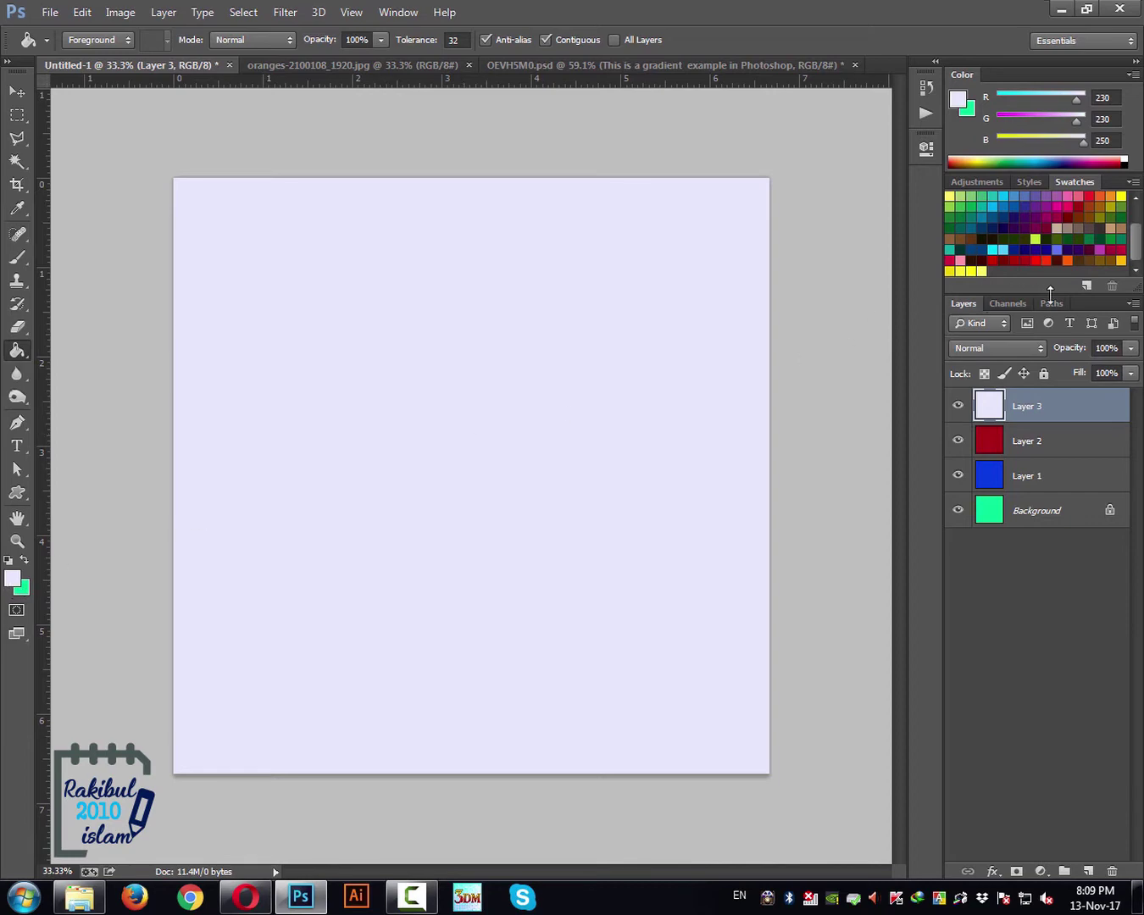
# - Save the lavender foreground color as a swatch named Swatch 1, and delete that swatch again
pyautogui.click(1088, 287)
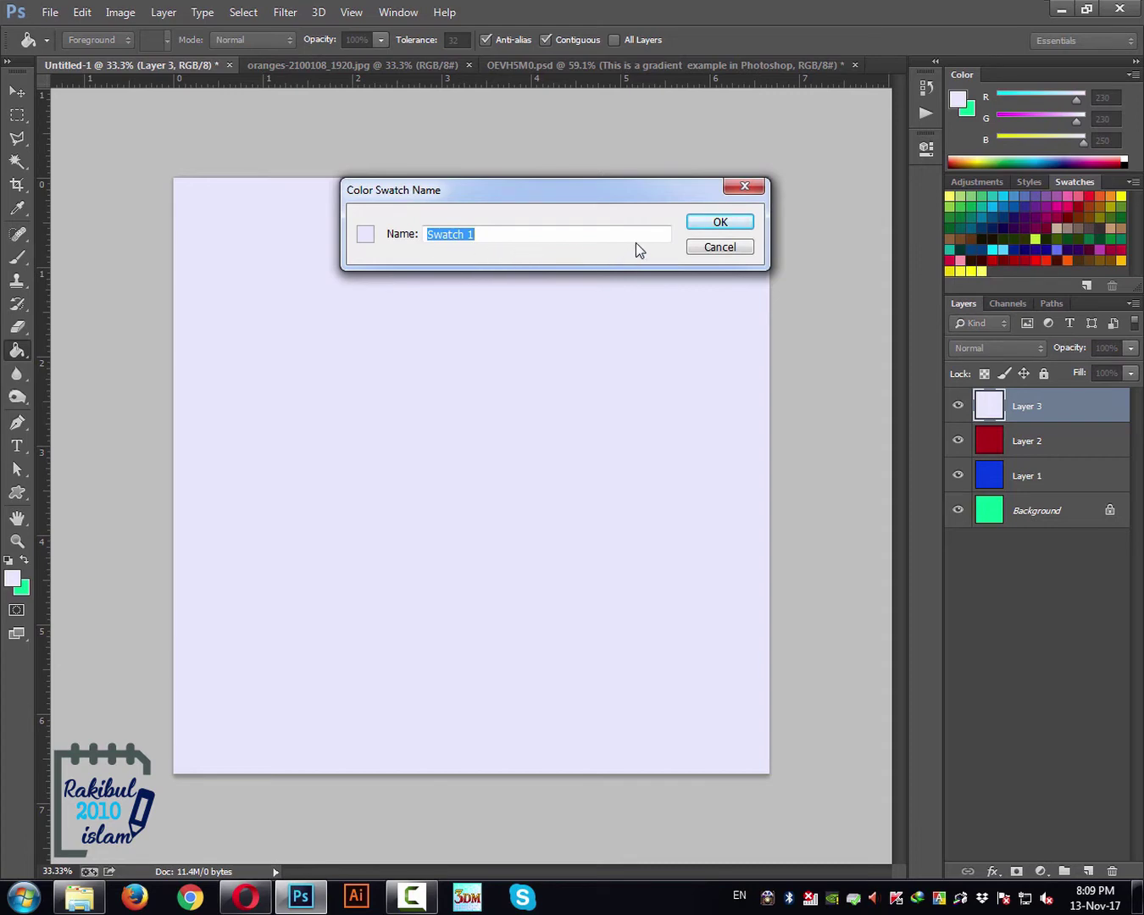
pyautogui.click(718, 222)
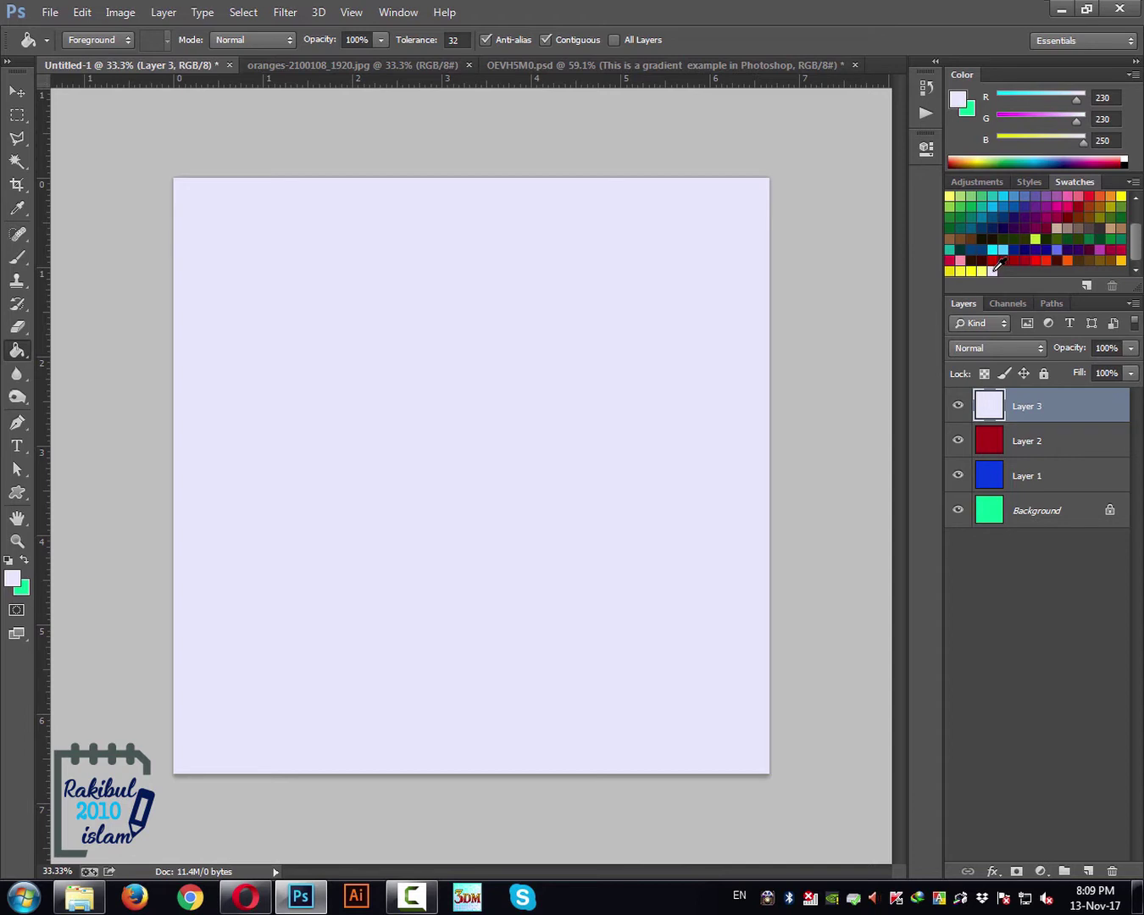
pyautogui.click(1112, 289)
# - Sample several orange tones from the oranges-2100108_1920.jpg photo, ending with RGB 242, 166, 28 as the foreground color
pyautogui.click(385, 66)
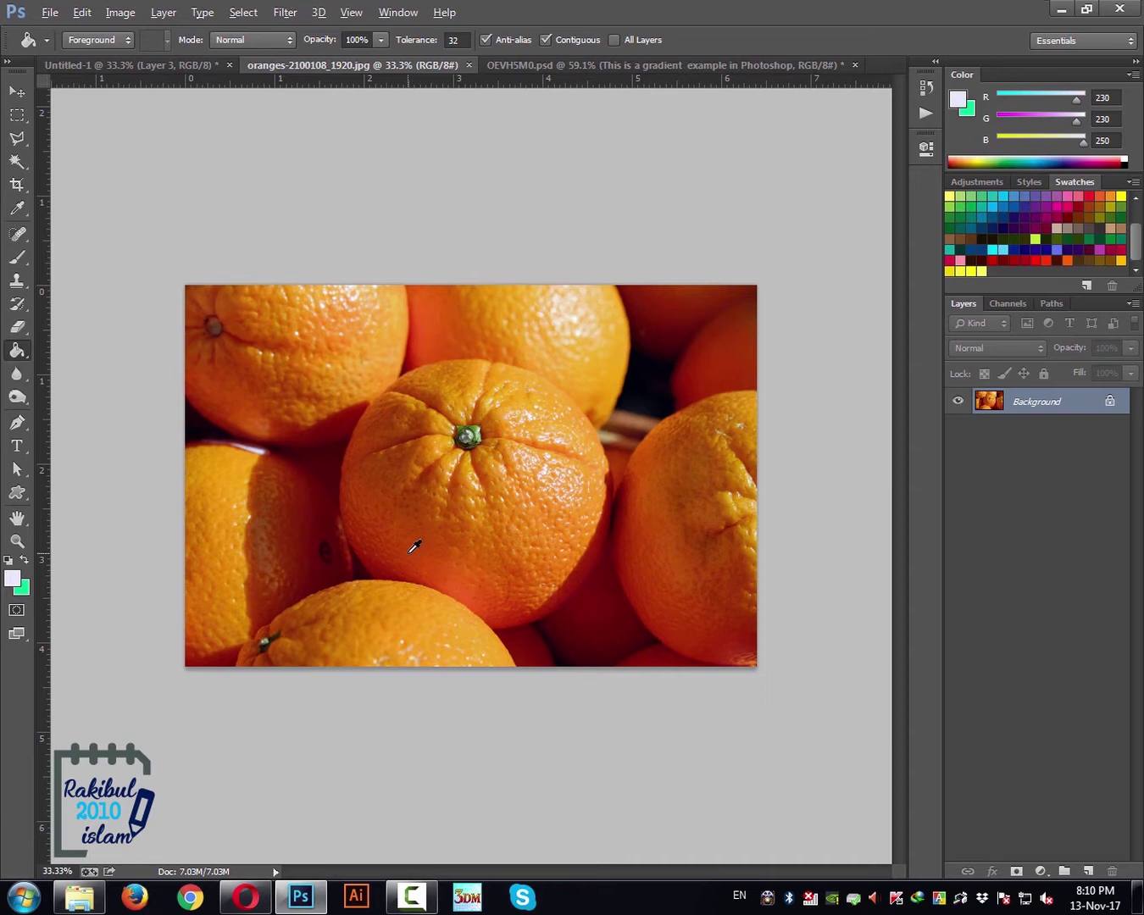
pyautogui.keyDown('alt'); pyautogui.click(410, 602); pyautogui.keyUp('alt')
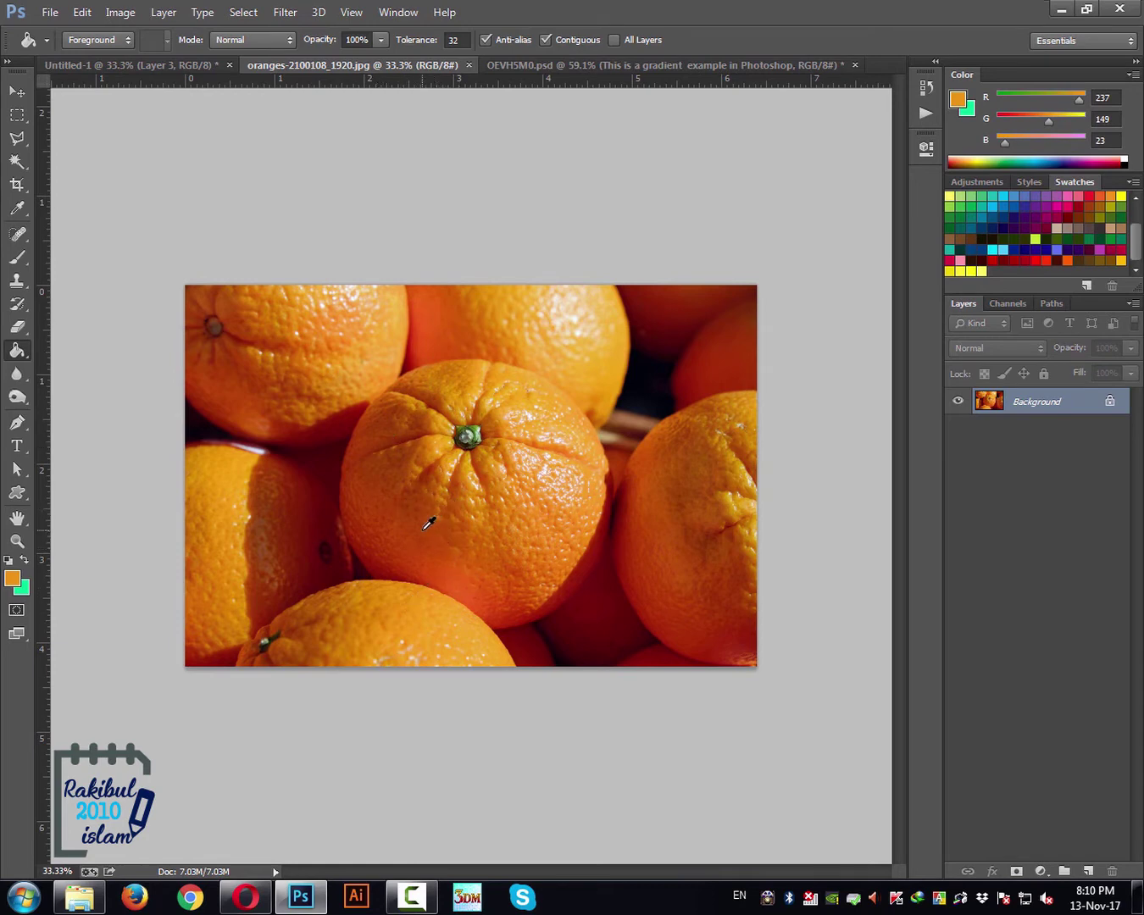
pyautogui.keyDown('alt'); pyautogui.click(395, 521); pyautogui.keyUp('alt')
pyautogui.keyDown('alt'); pyautogui.click(429, 612); pyautogui.keyUp('alt')
pyautogui.keyDown('alt'); pyautogui.click(237, 458); pyautogui.keyUp('alt')
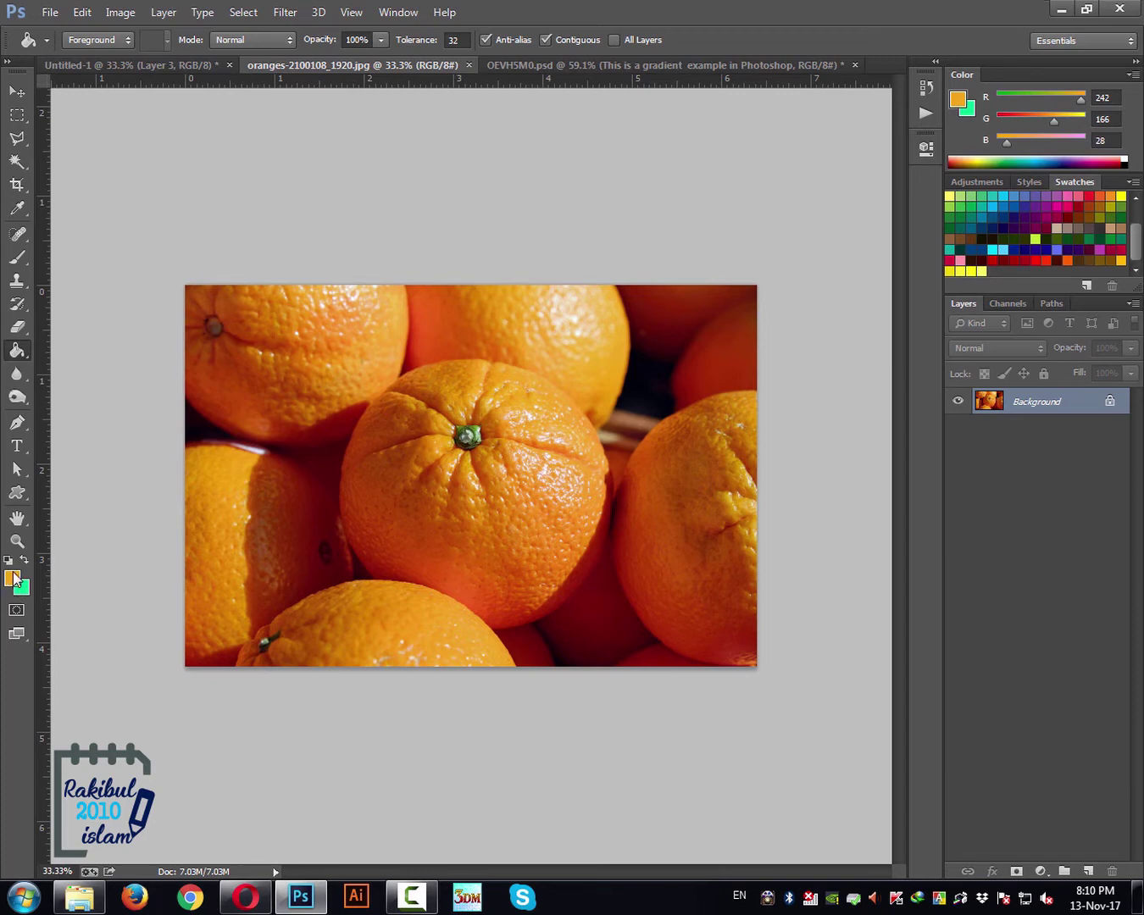
# - Add a new layer above Layer 3 in the Untitled-1 document and fill it with the sampled orange
pyautogui.click(121, 65)
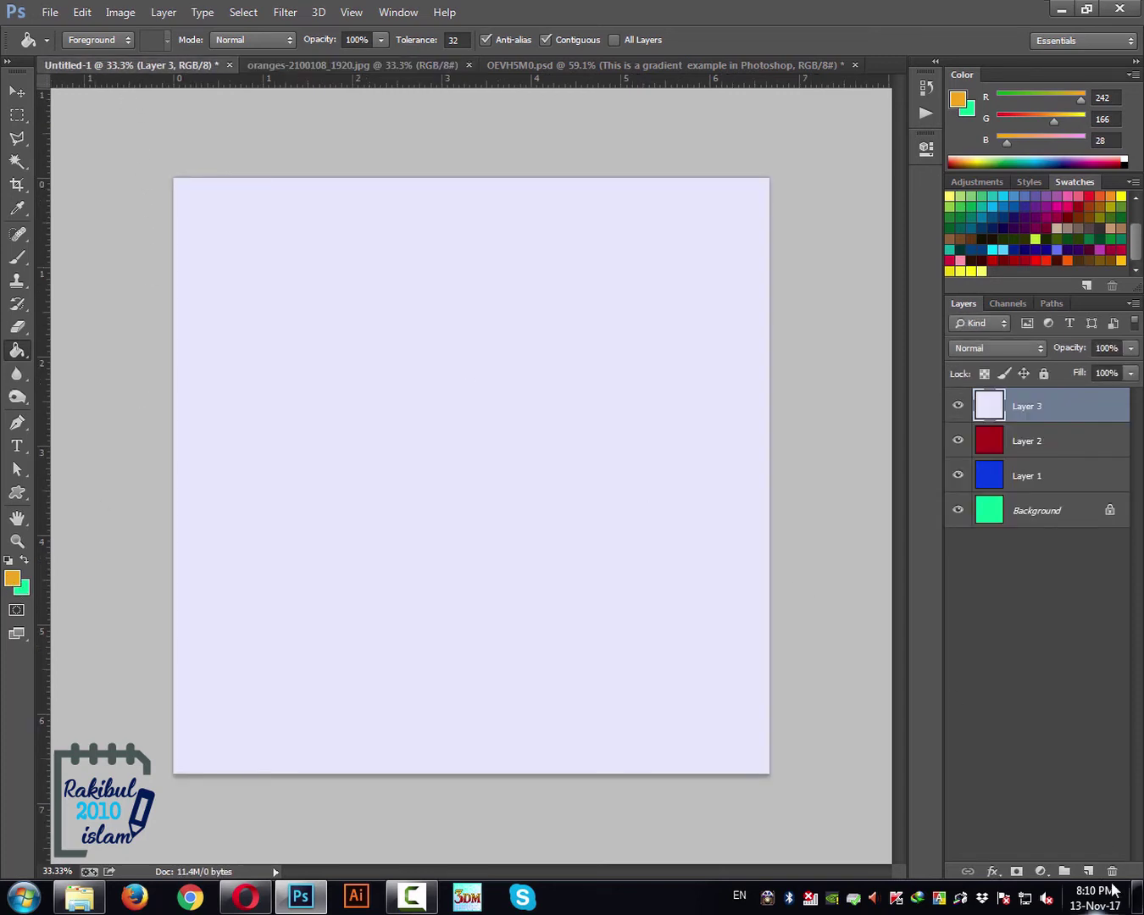
pyautogui.click(1088, 871)
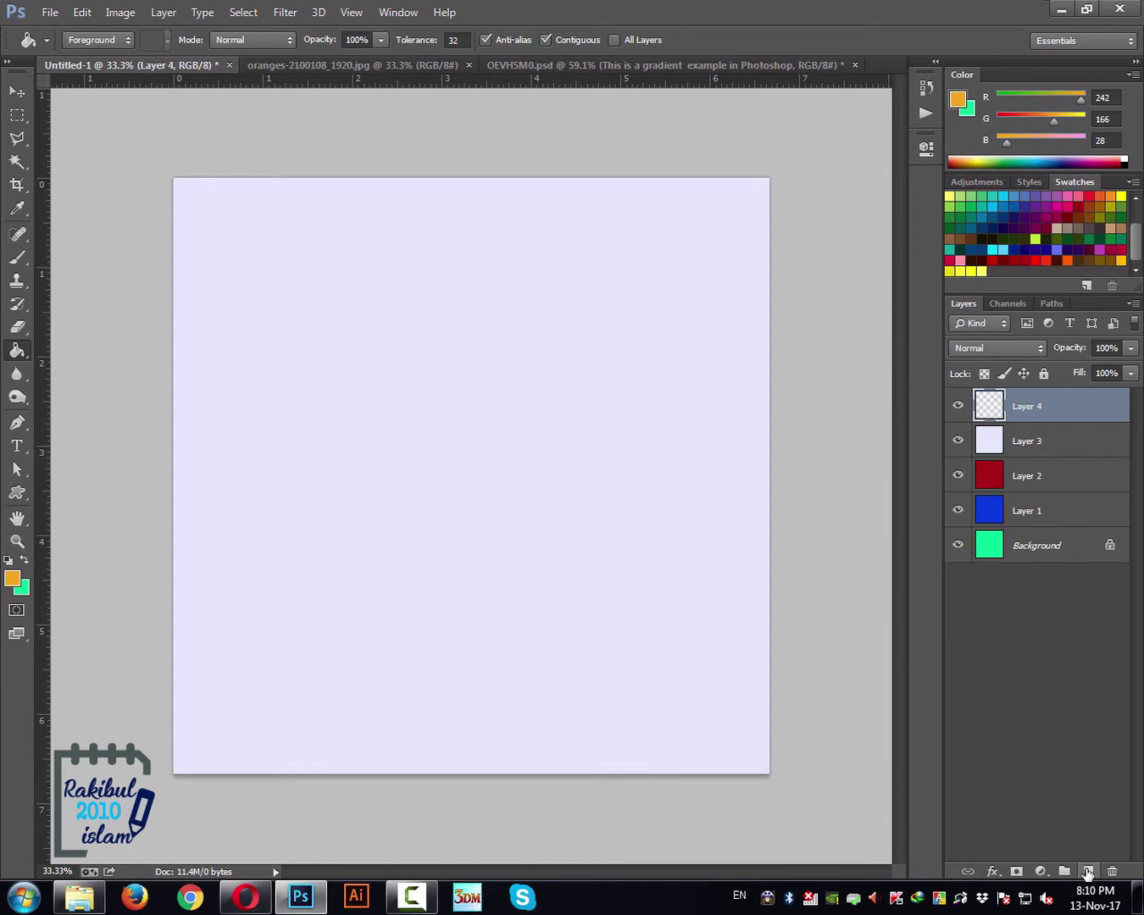
pyautogui.click(488, 462)
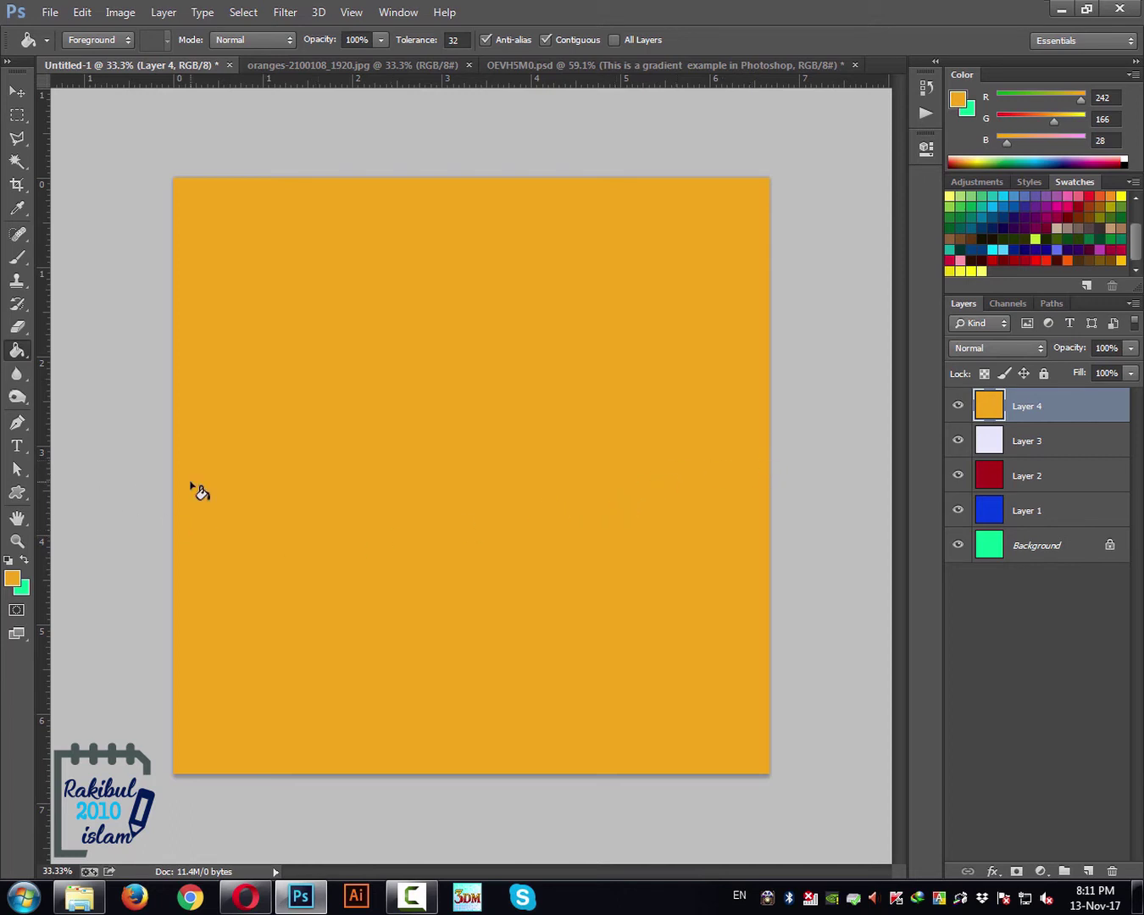
# - Switch to the Gradient Tool and choose the Foreground to Background gradient preset
pyautogui.rightClick(25, 359)
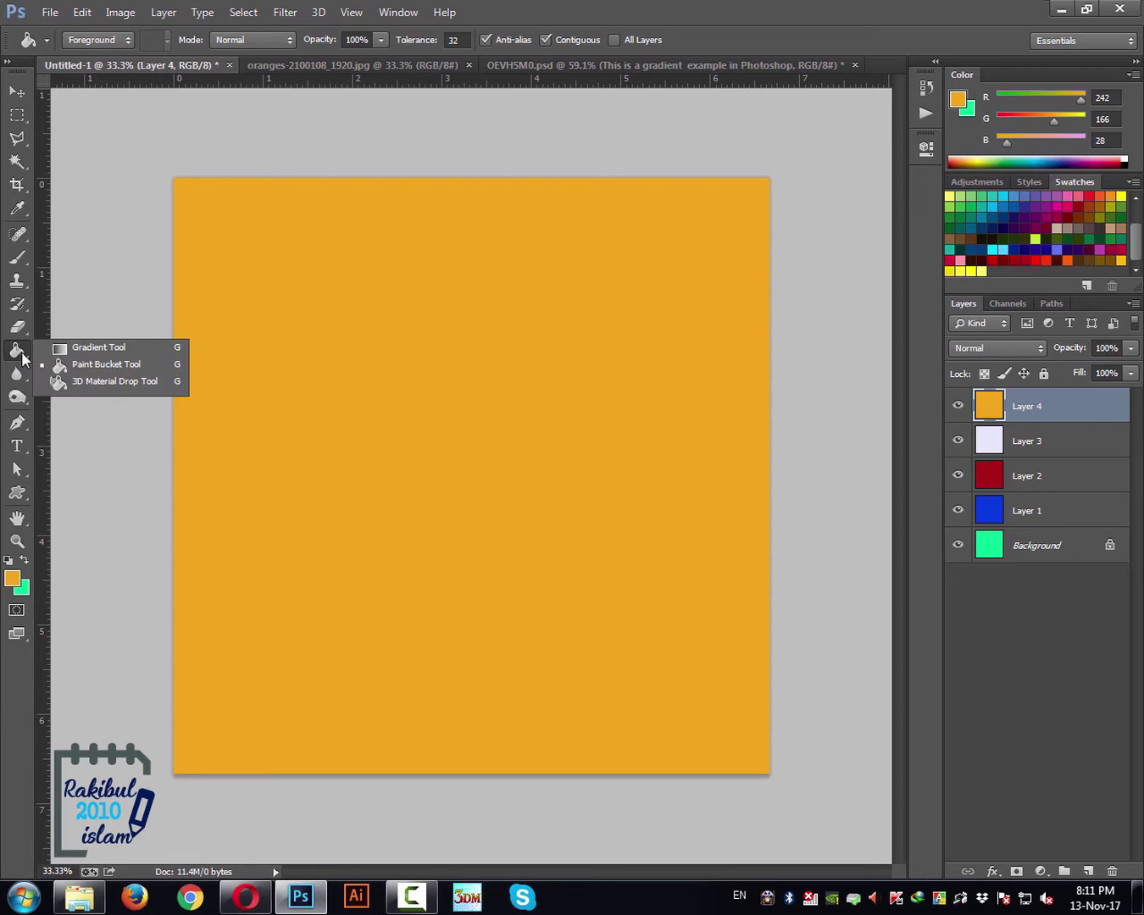
pyautogui.click(125, 352)
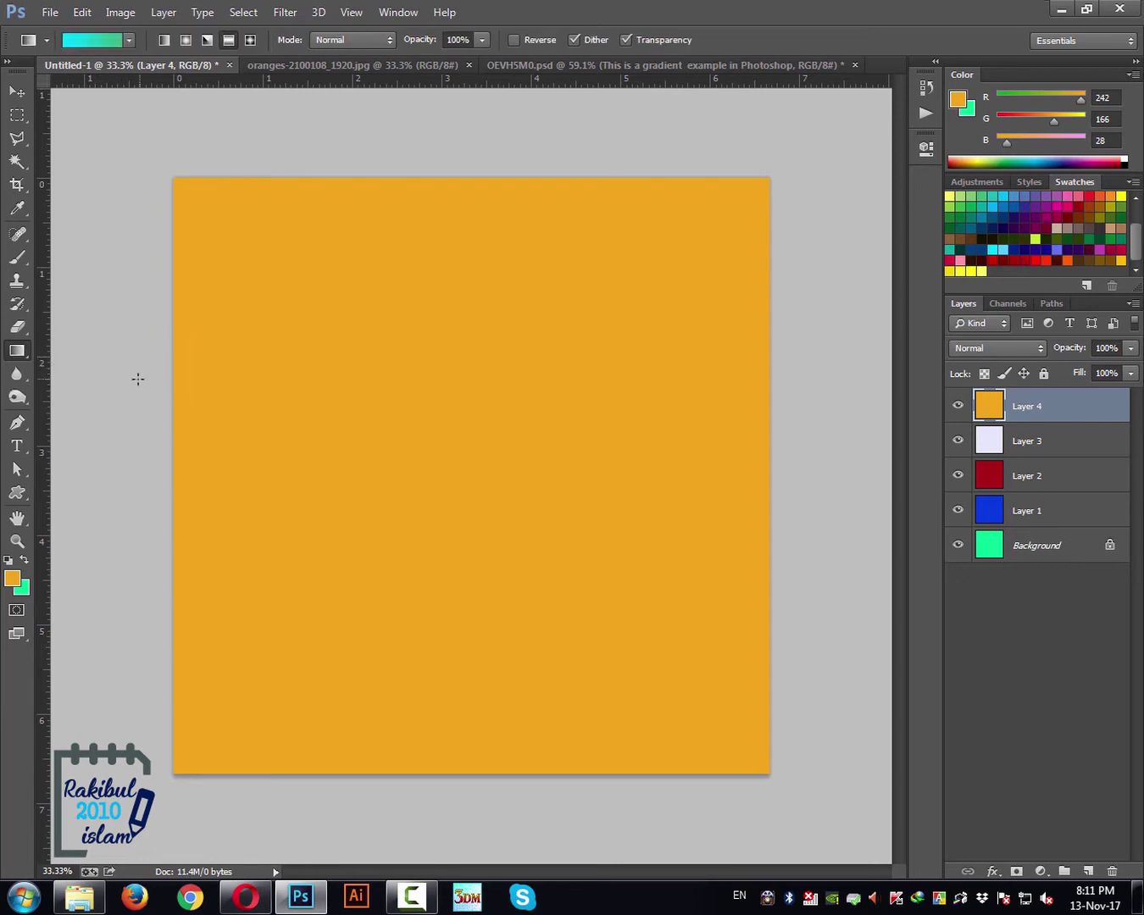
pyautogui.click(130, 40)
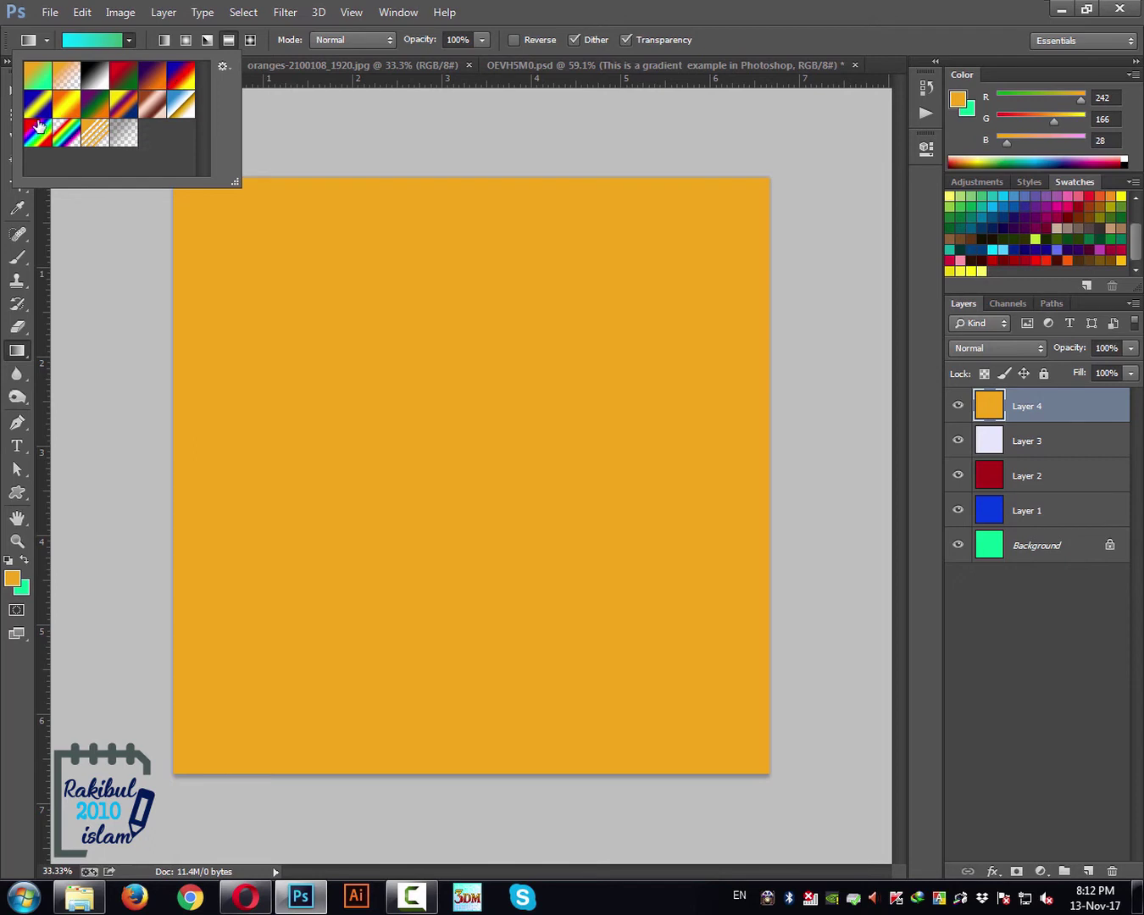
pyautogui.click(41, 76)
pyautogui.click(519, 10)
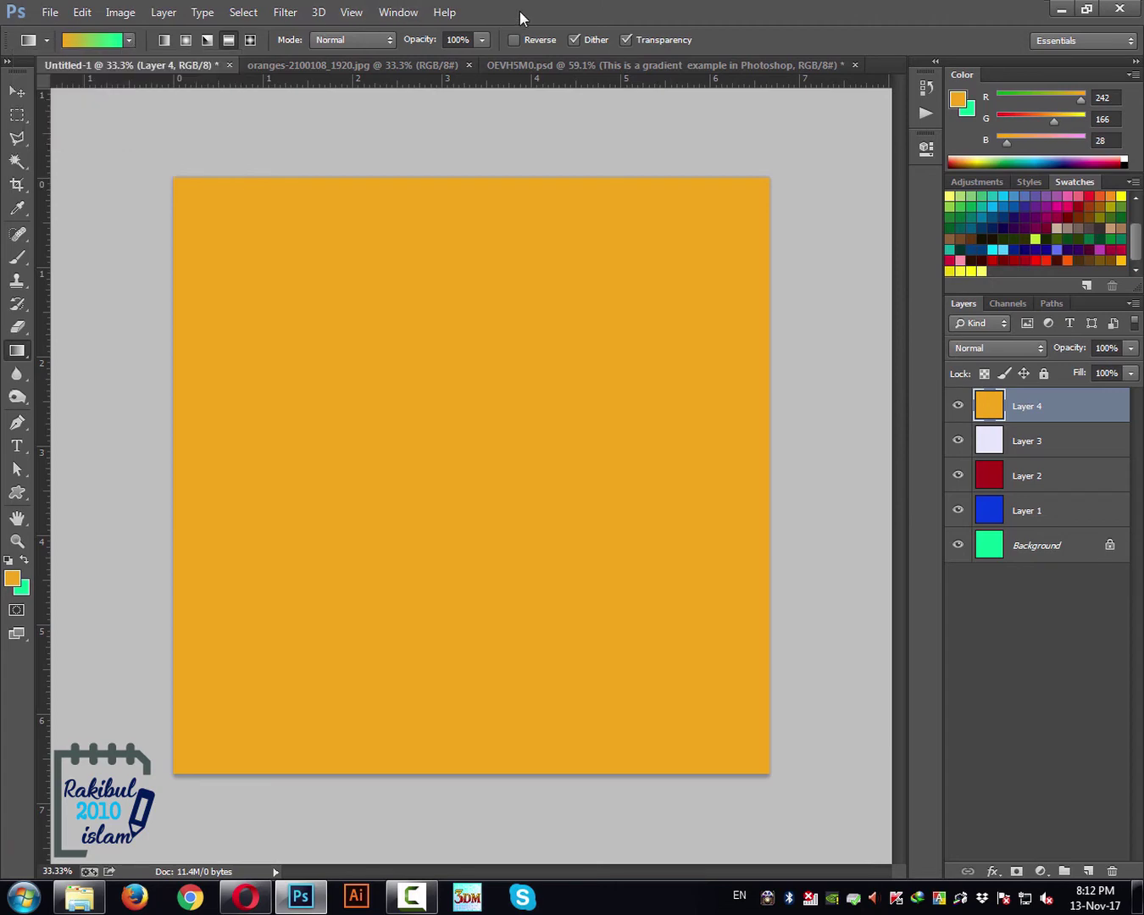
# - In the Gradient Editor, recolor the gradient's start stop to cyan and its end stop to blue 2e24ff
pyautogui.click(101, 39)
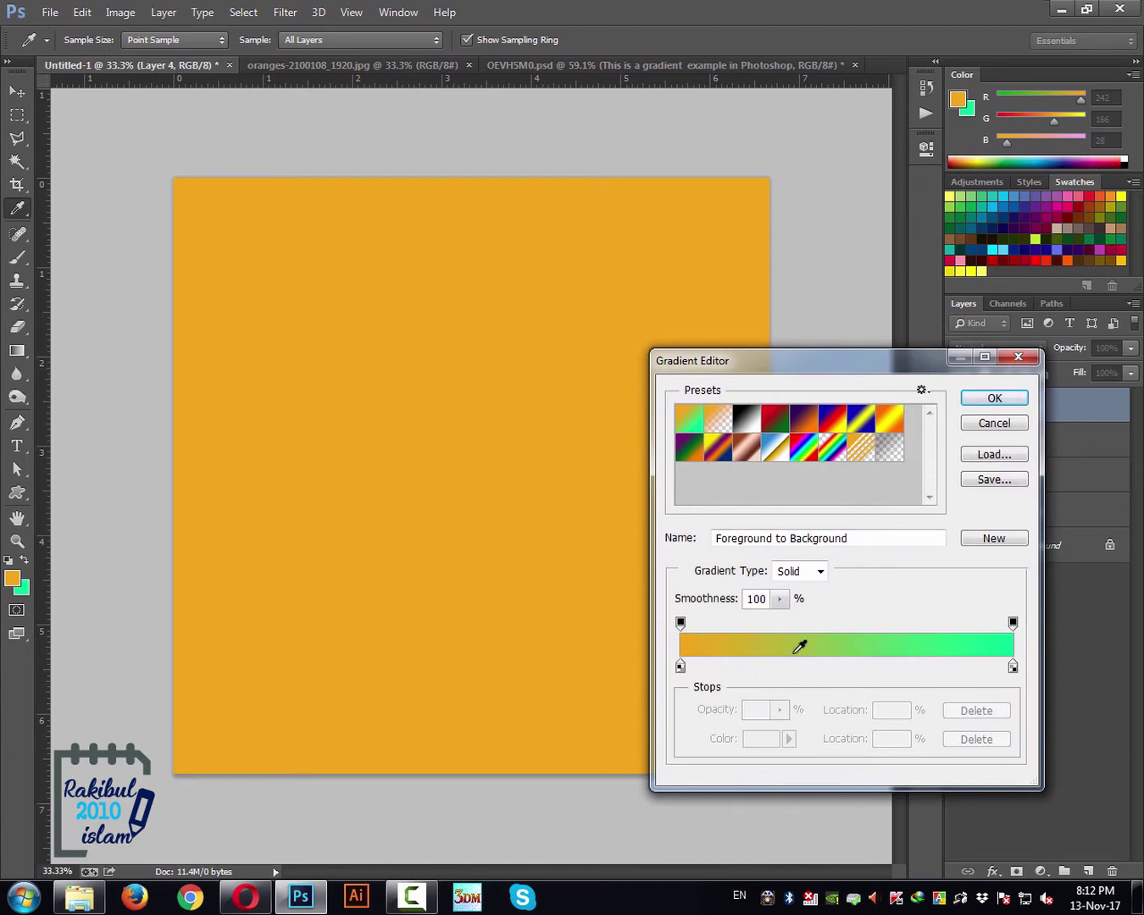
pyautogui.click(678, 667)
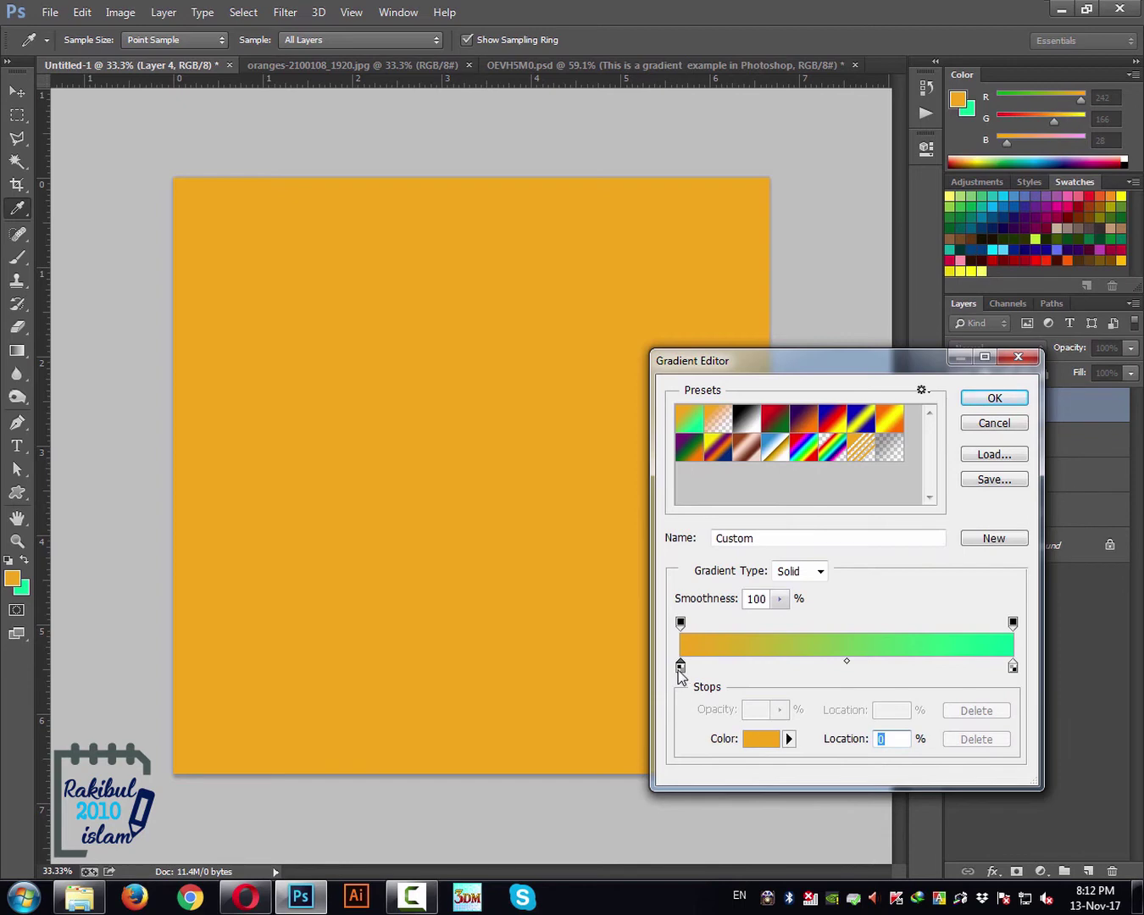
pyautogui.doubleClick(678, 668)
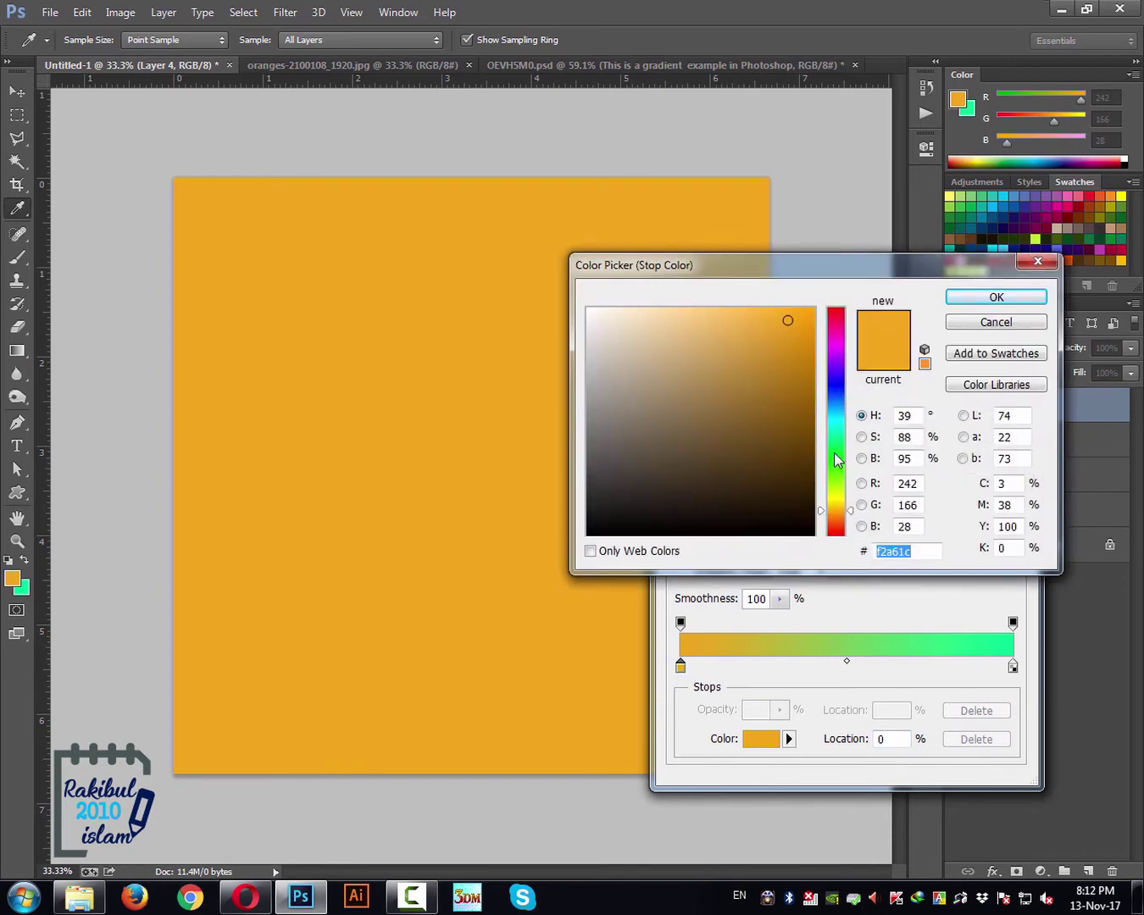
pyautogui.write('1ce0f2')
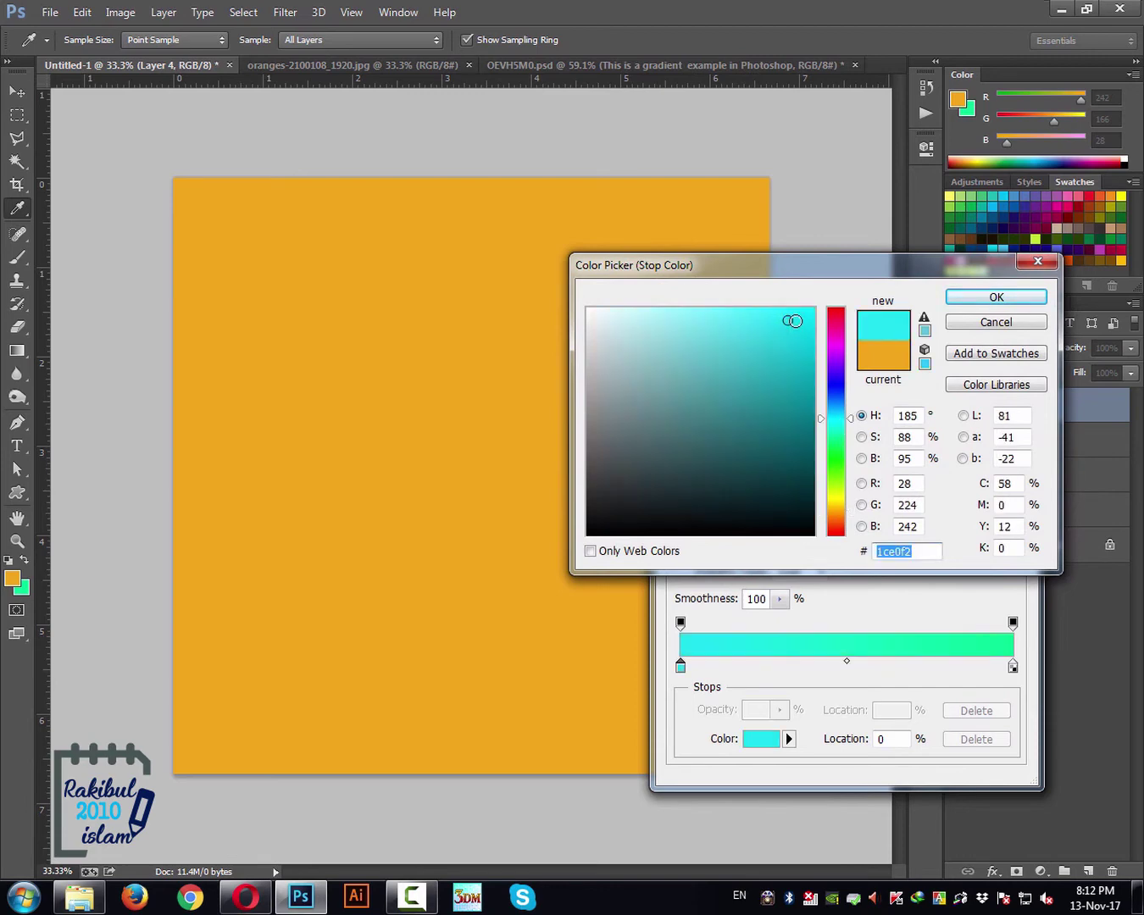
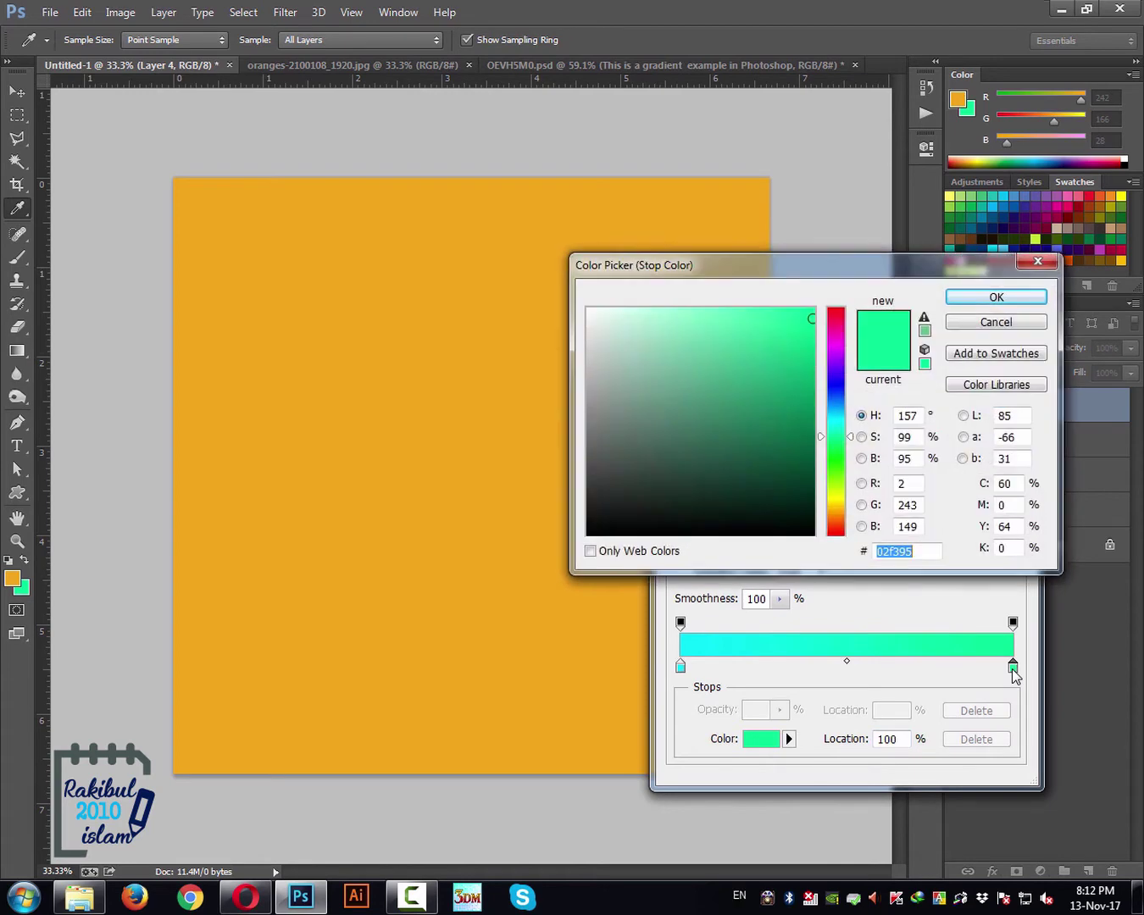
pyautogui.click(842, 384)
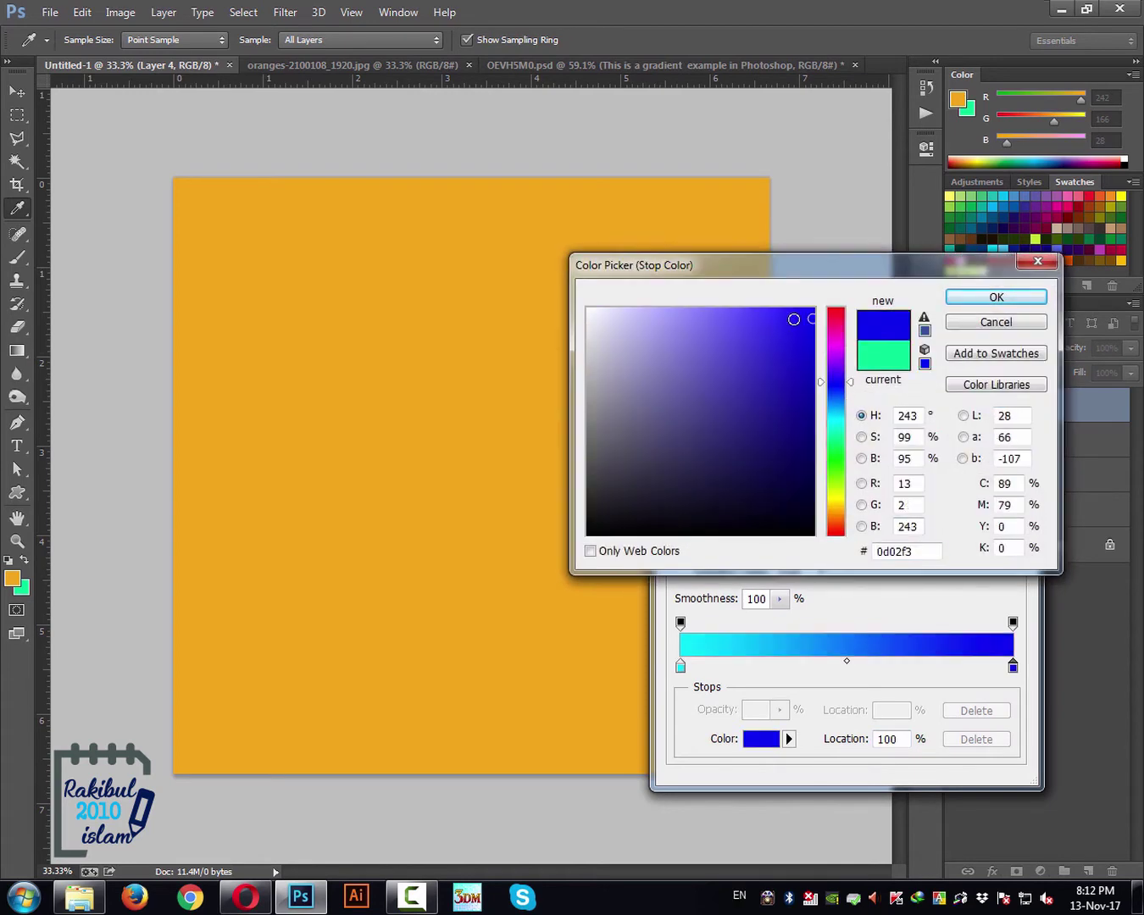
pyautogui.moveTo(779, 318); pyautogui.dragTo(780, 305)
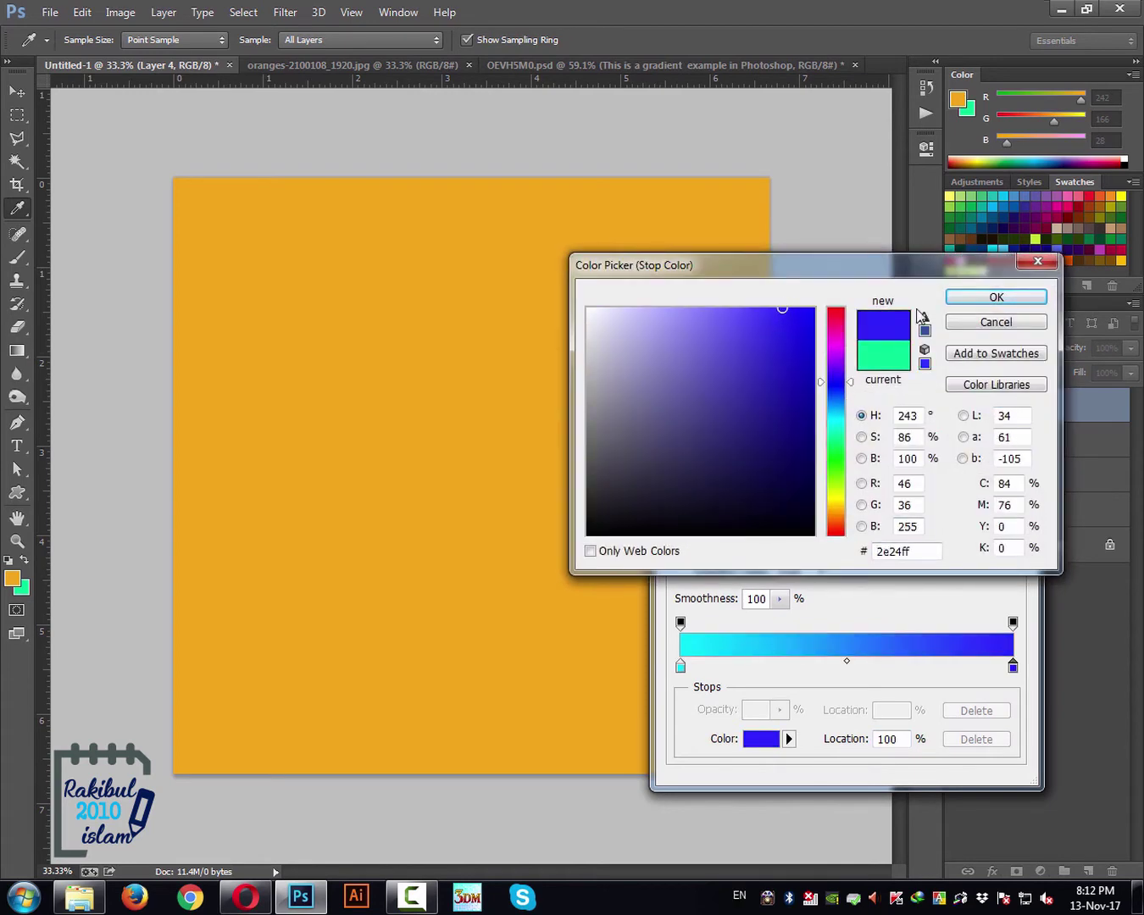
pyautogui.click(958, 298)
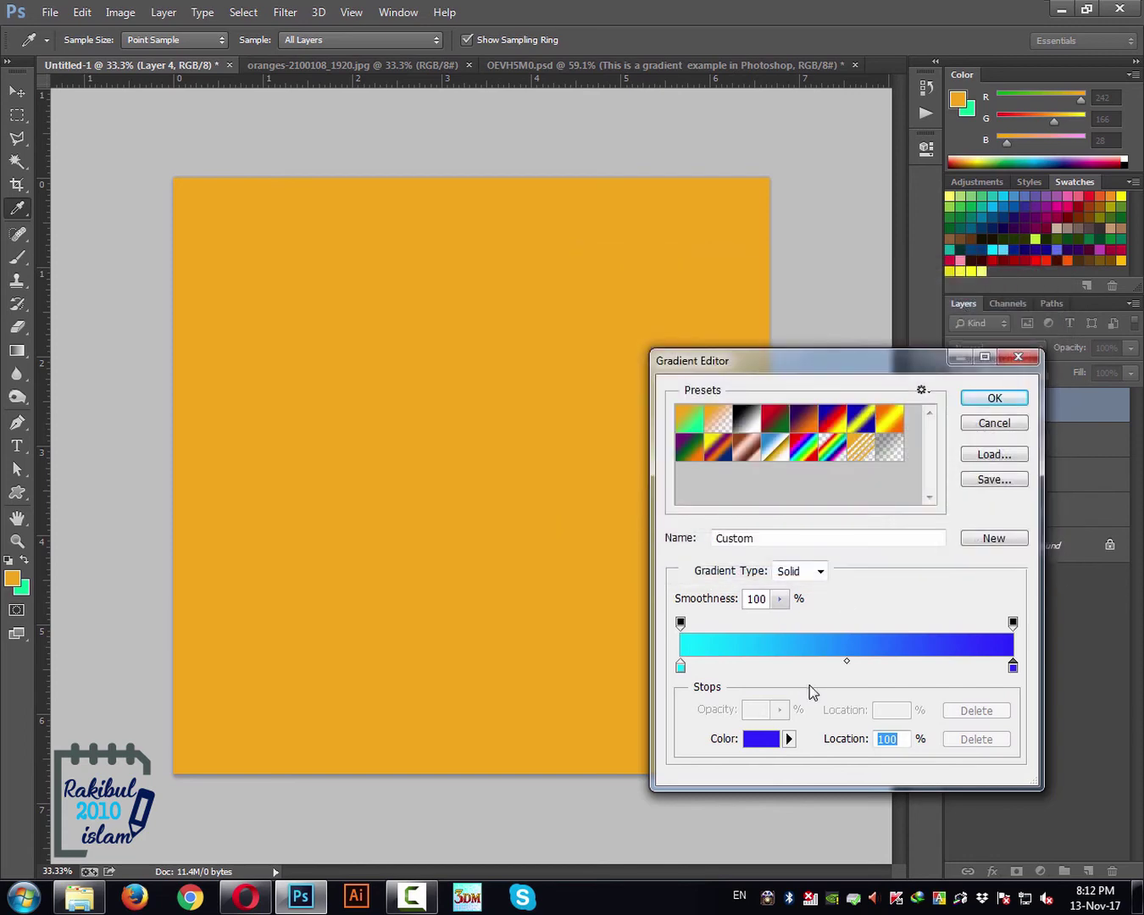
# - Move the cyan color stop to 32% and set the midpoint between cyan and blue to 34%
pyautogui.click(680, 667)
pyautogui.moveTo(679, 666); pyautogui.dragTo(786, 685)
pyautogui.moveTo(904, 668); pyautogui.dragTo(867, 669)
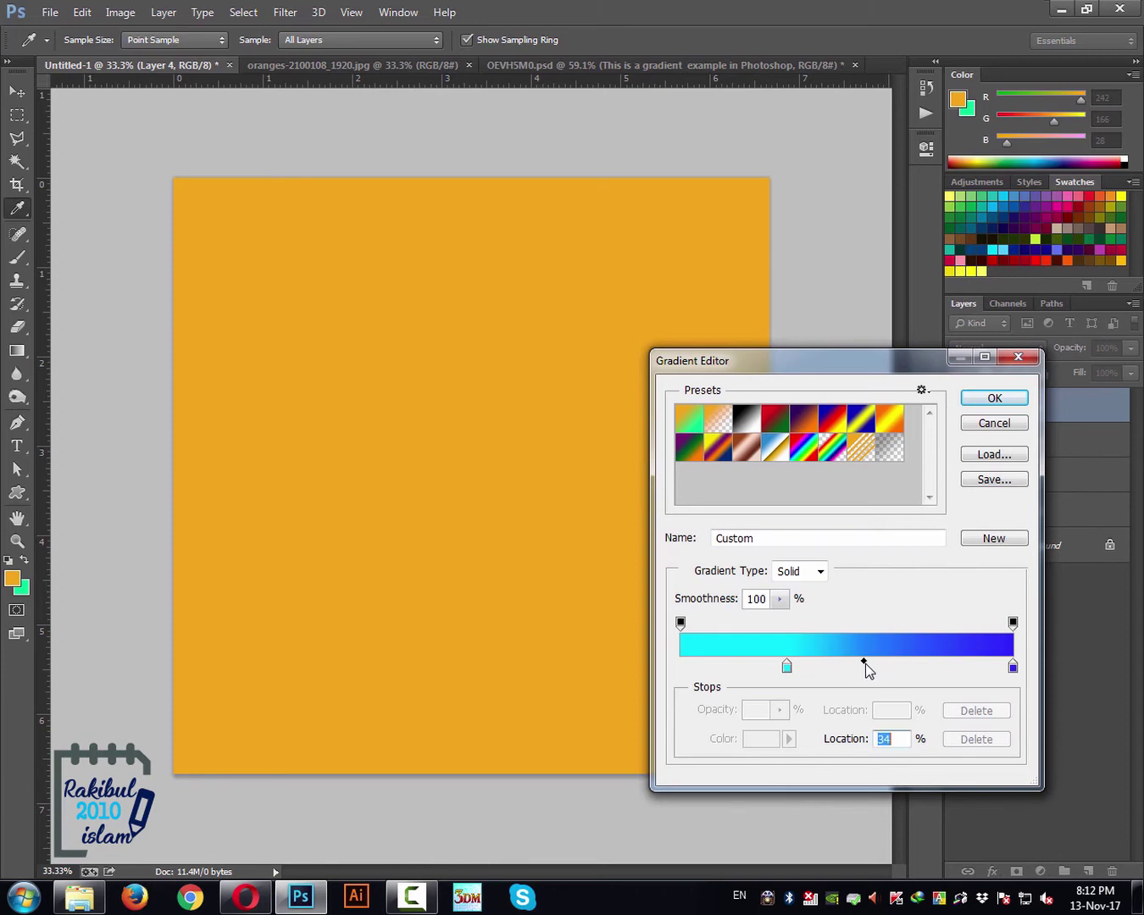
# - Duplicate the cyan stop to 60%, copy the blue stop between the two cyan stops, and move the first cyan stop to 17%
pyautogui.click(786, 669)
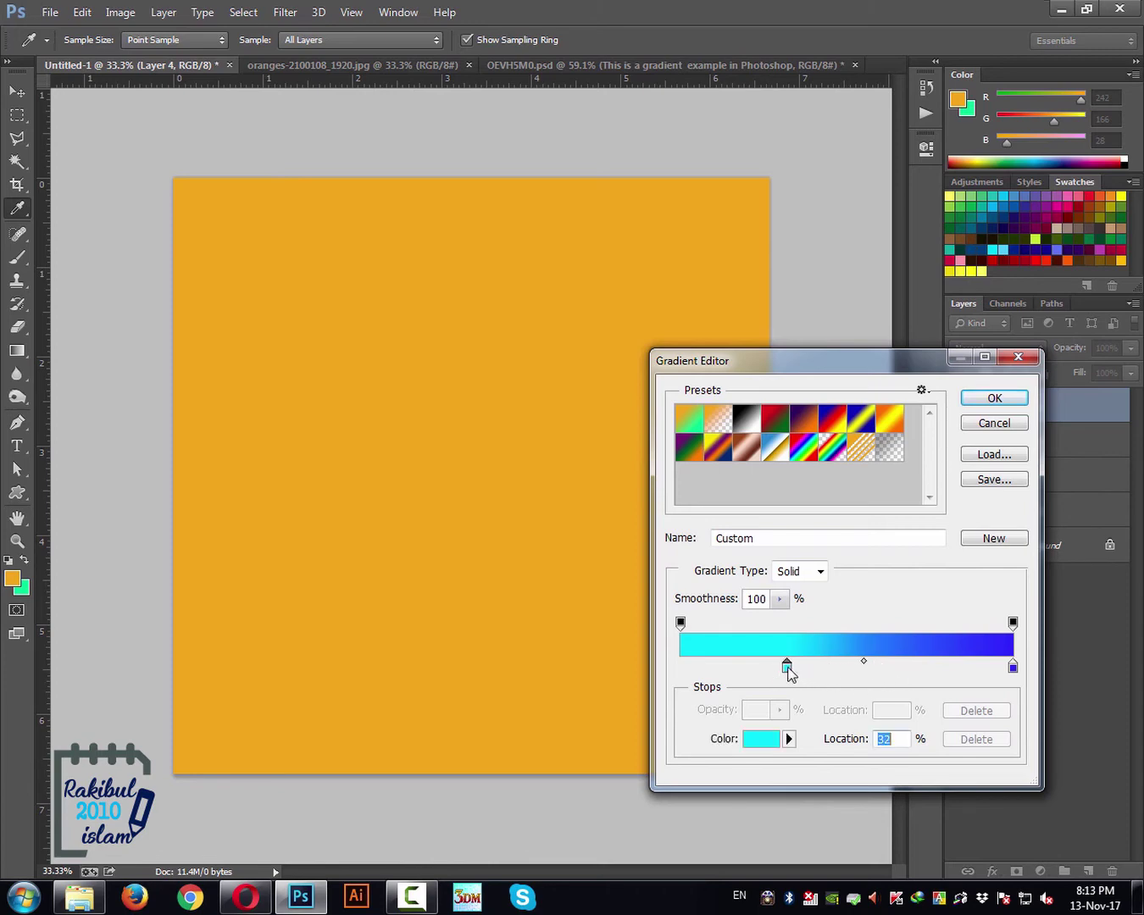
pyautogui.press('alt')
pyautogui.moveTo(788, 672); pyautogui.dragTo(878, 677)
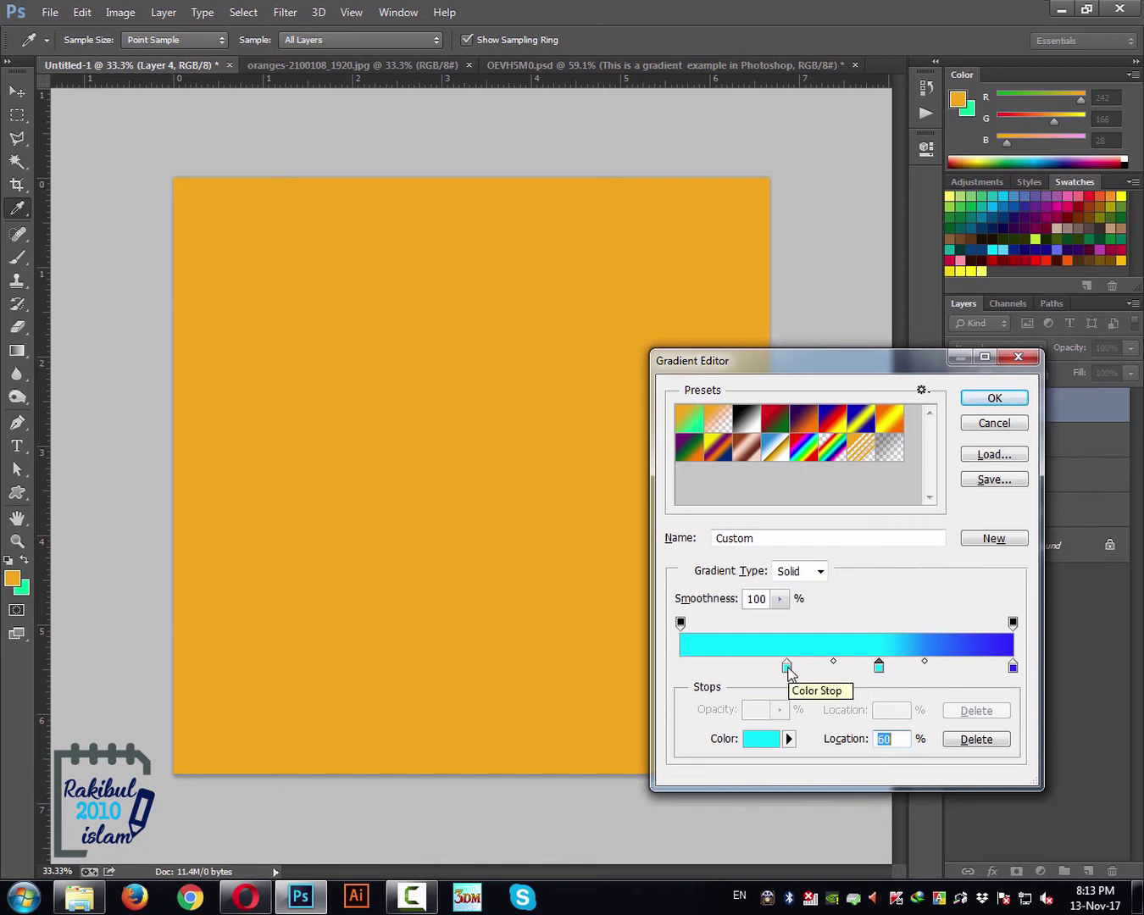
pyautogui.press('alt')
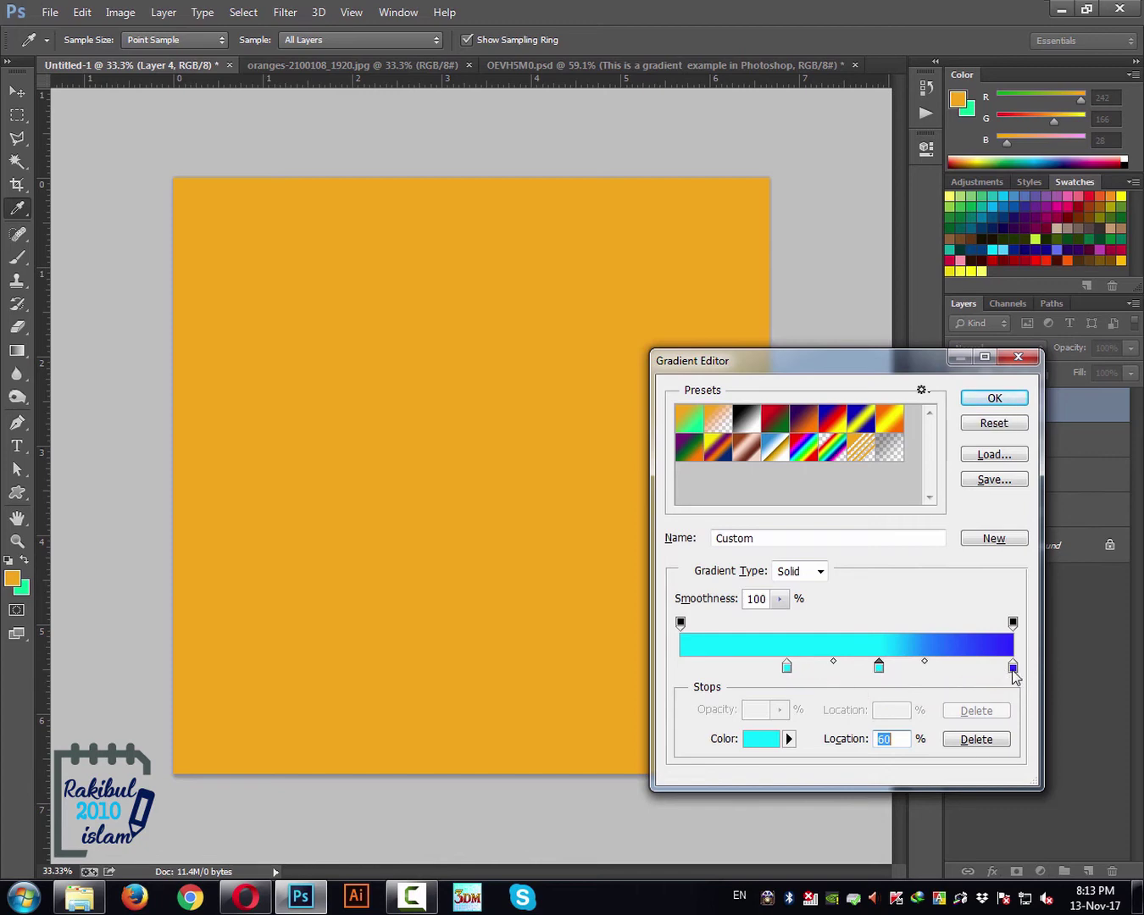
pyautogui.moveTo(1012, 668); pyautogui.dragTo(737, 670)
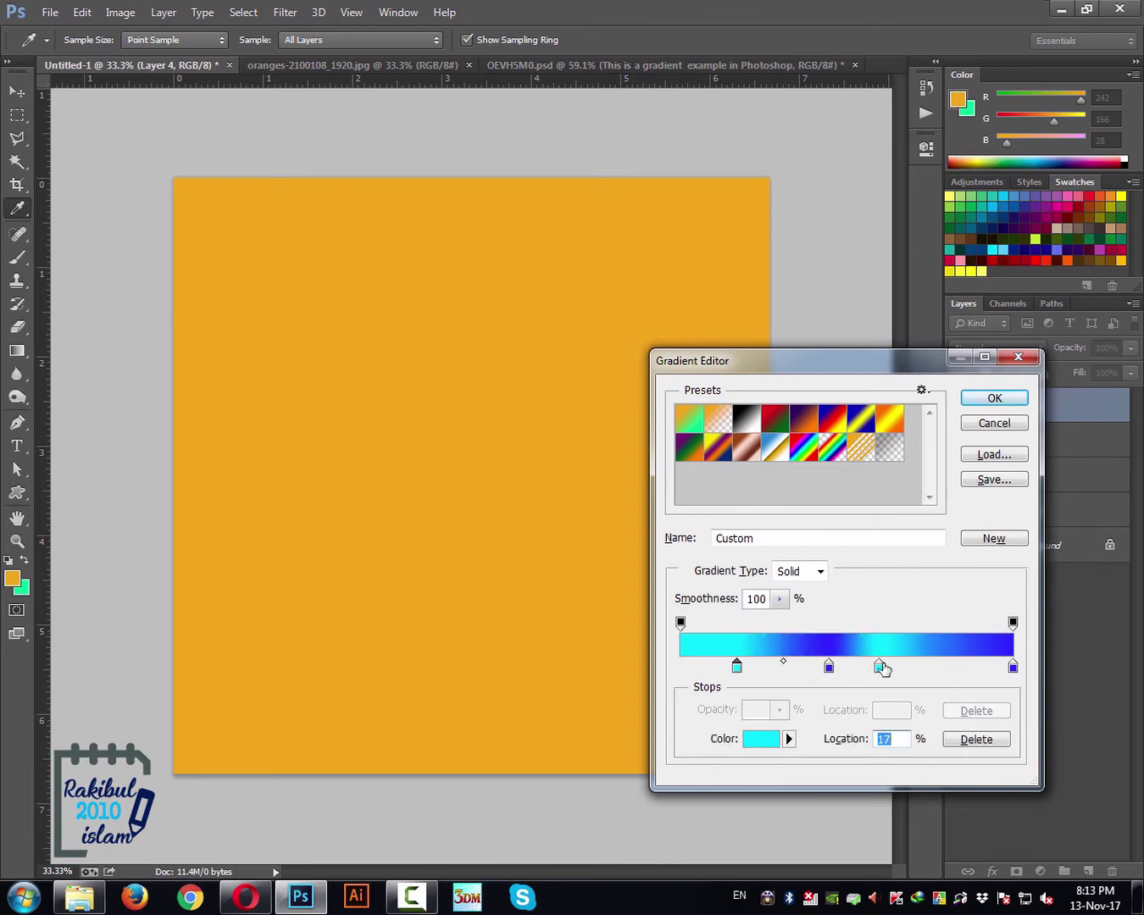
# - Reposition the inner stops with the first cyan at 16%, the middle blue slightly nearer the start and the second cyan at 75%, and accept the gradient
pyautogui.moveTo(879, 668); pyautogui.dragTo(922, 674)
pyautogui.moveTo(828, 666); pyautogui.dragTo(819, 668)
pyautogui.moveTo(918, 669); pyautogui.dragTo(932, 671)
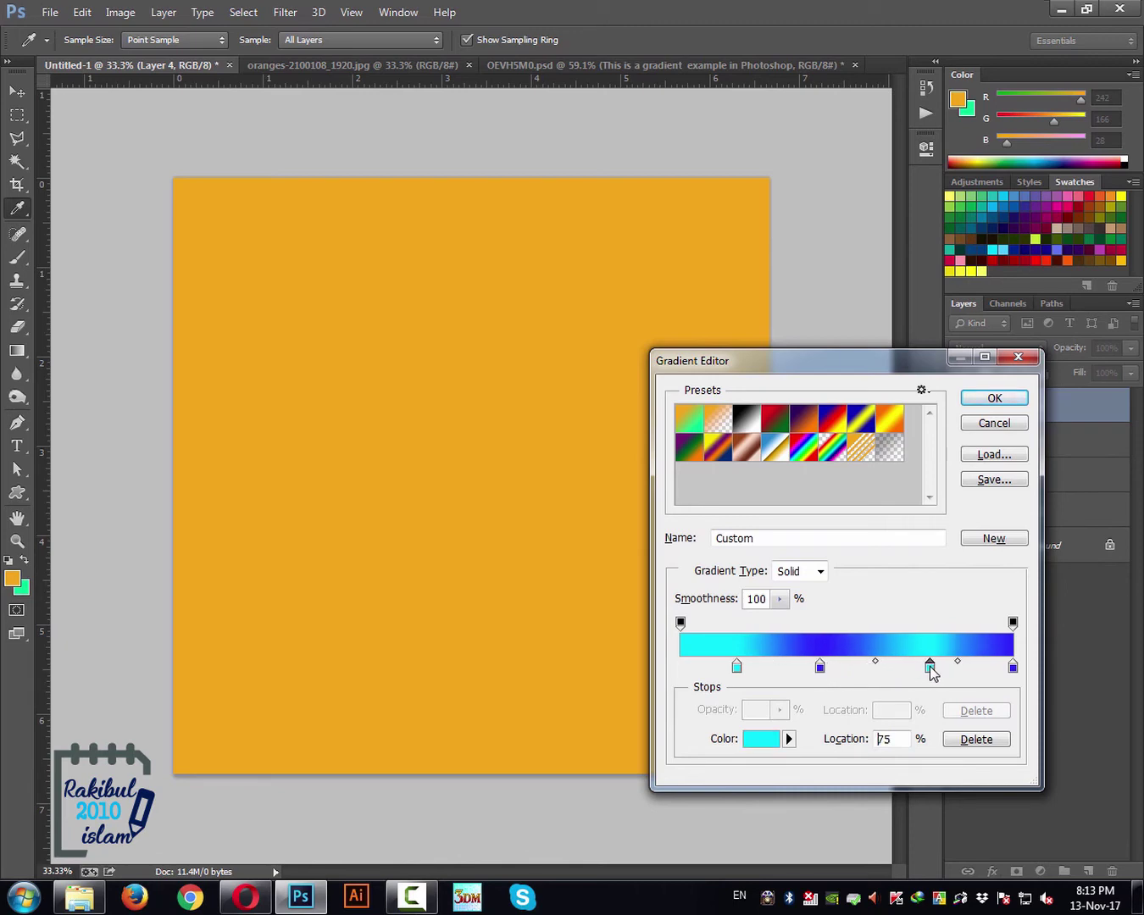
pyautogui.click(738, 669)
pyautogui.moveTo(738, 669); pyautogui.dragTo(733, 670)
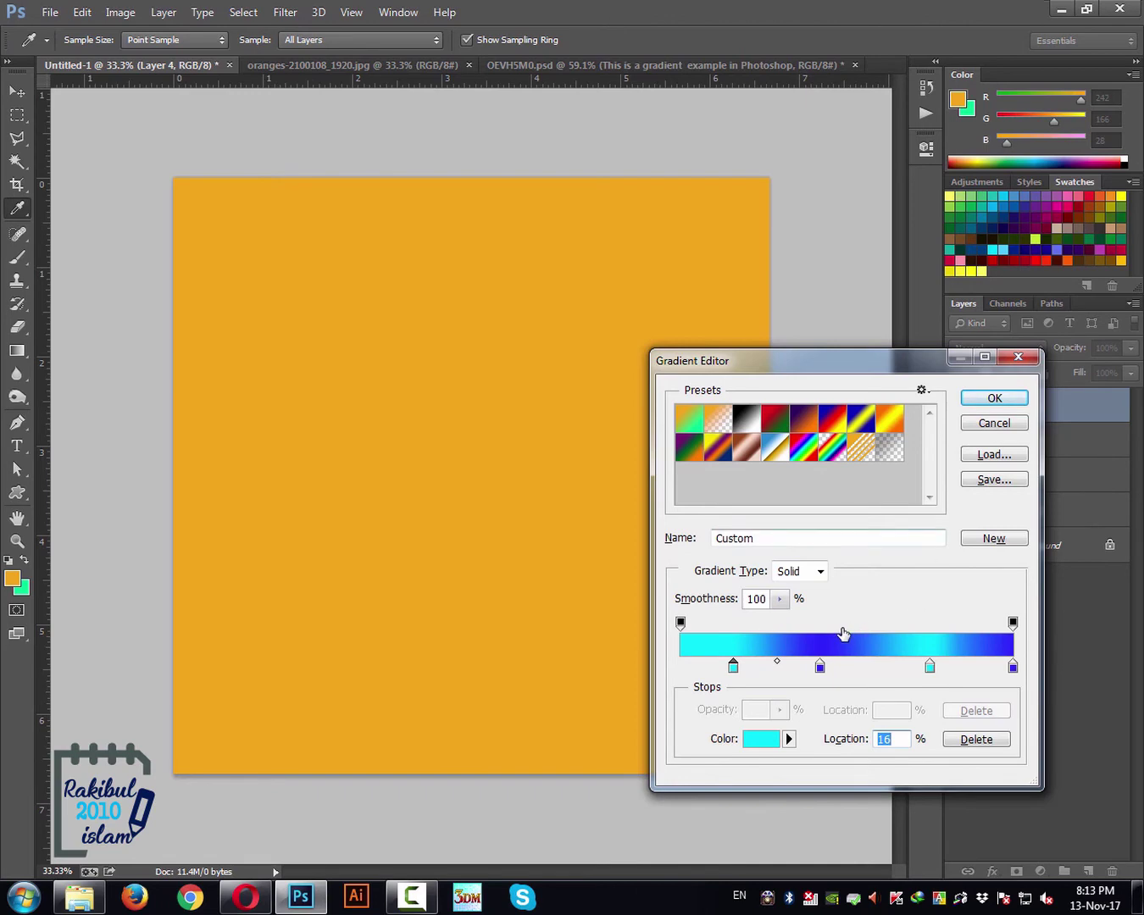
pyautogui.click(979, 400)
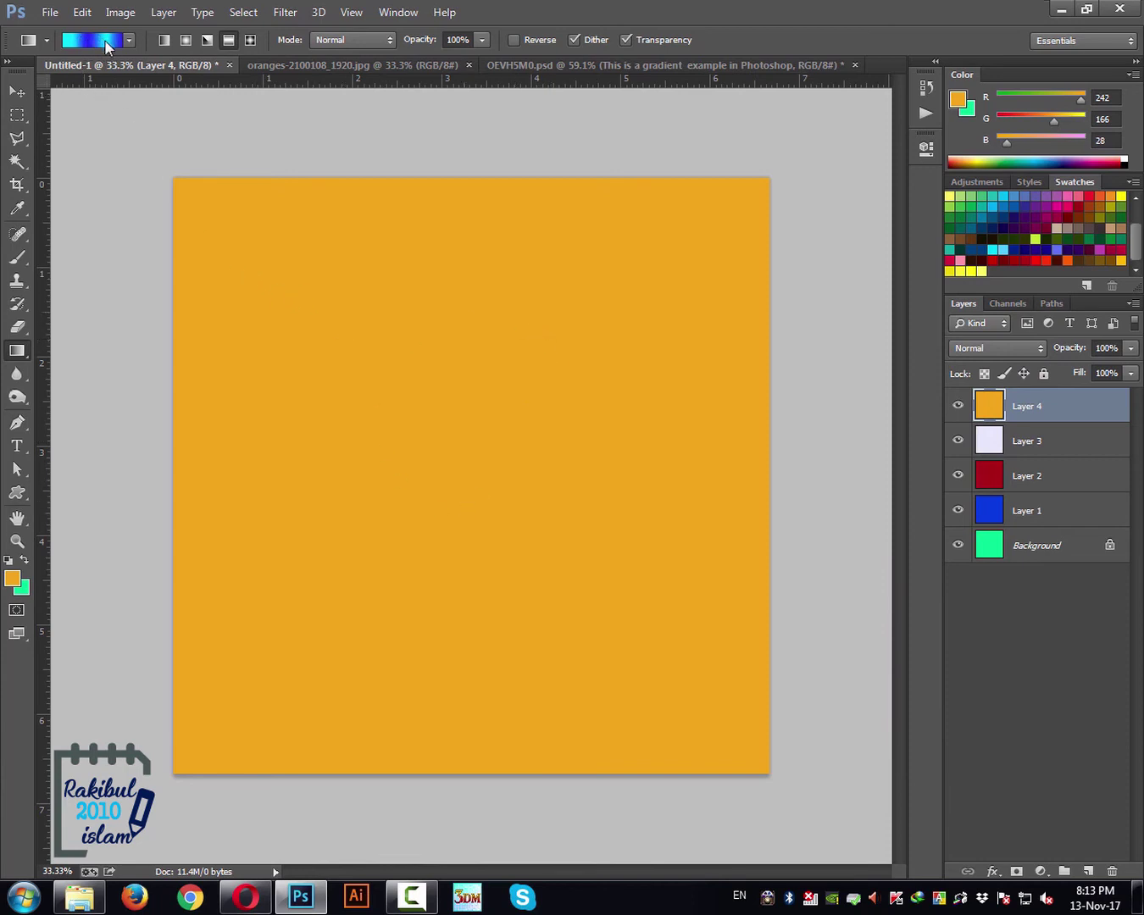
# - Add a new layer above Layer 4 and draw the cyan-blue gradient across it in several directions, ending diagonally from upper right to lower left
pyautogui.click(1089, 872)
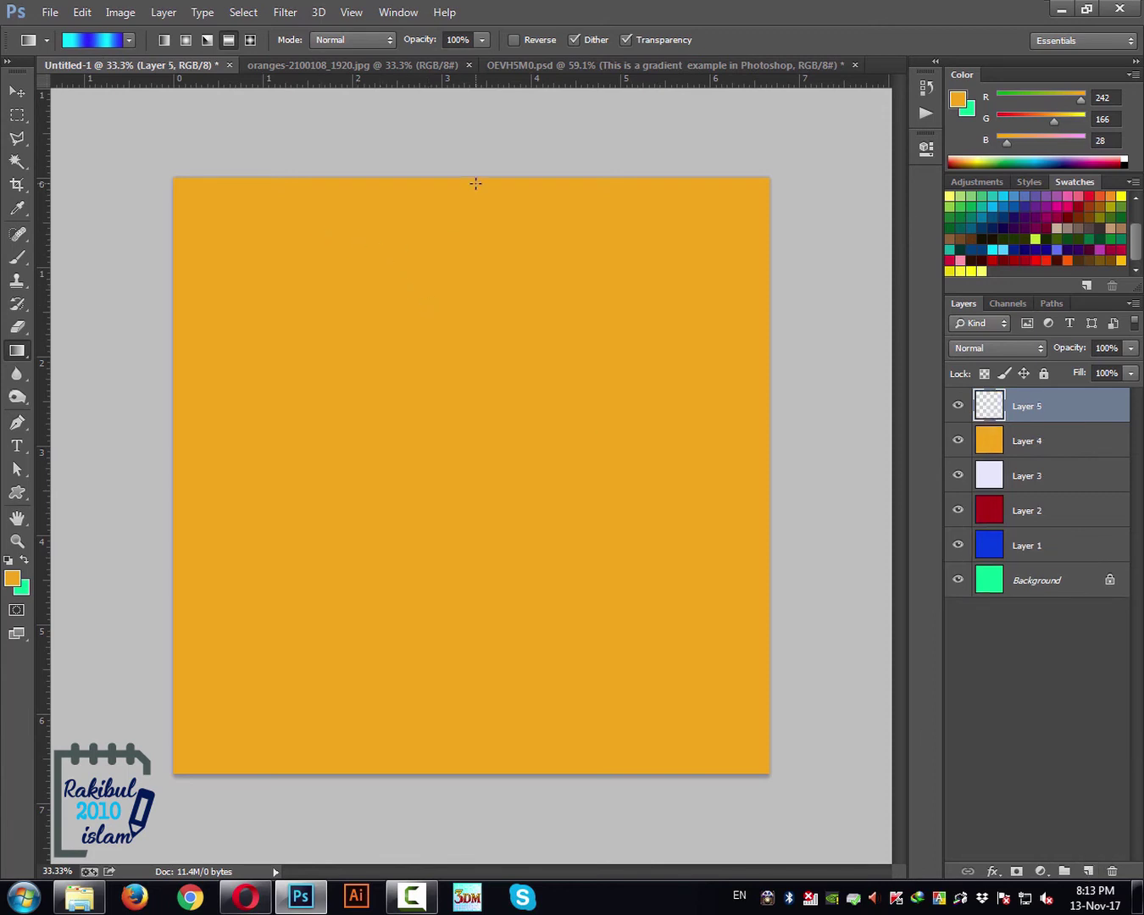
pyautogui.moveTo(473, 184); pyautogui.dragTo(469, 737)
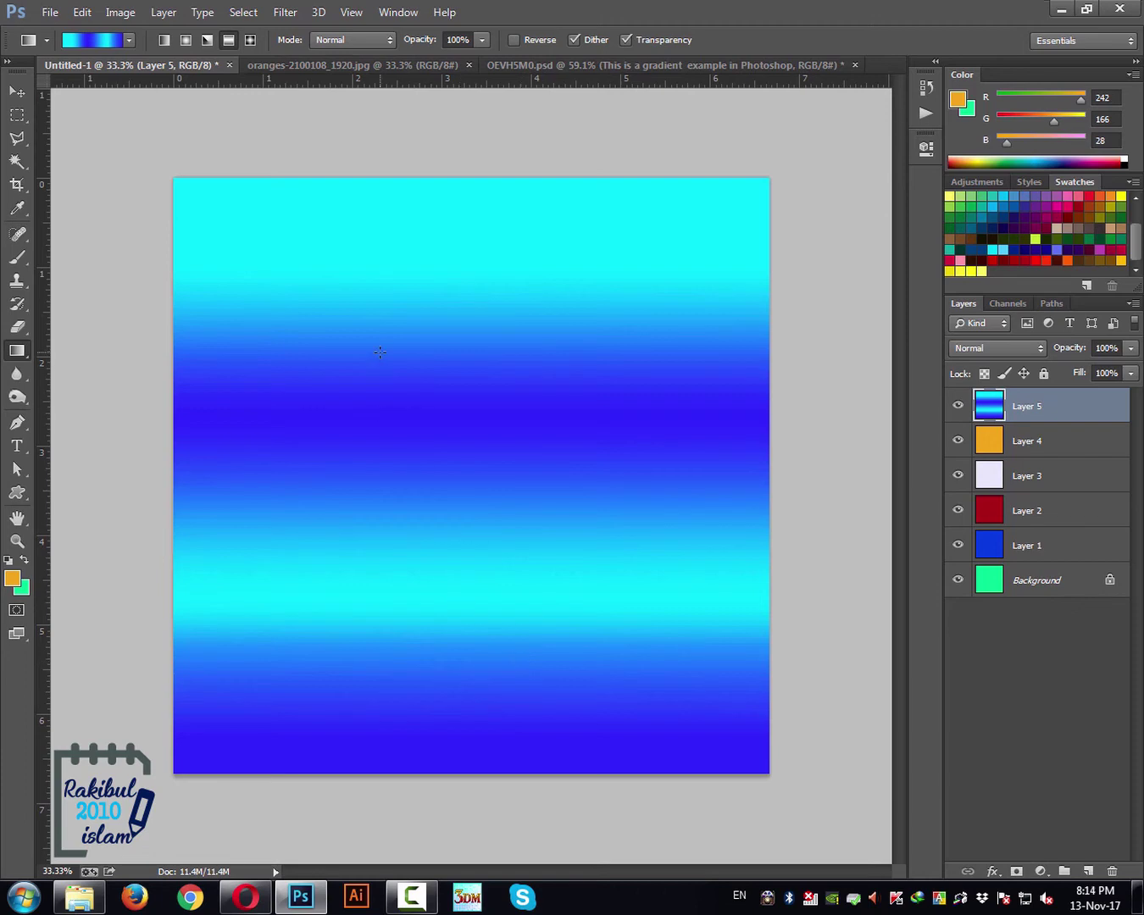
pyautogui.moveTo(380, 479); pyautogui.dragTo(494, 624)
pyautogui.moveTo(597, 364); pyautogui.dragTo(246, 721)
pyautogui.moveTo(227, 319); pyautogui.dragTo(740, 377)
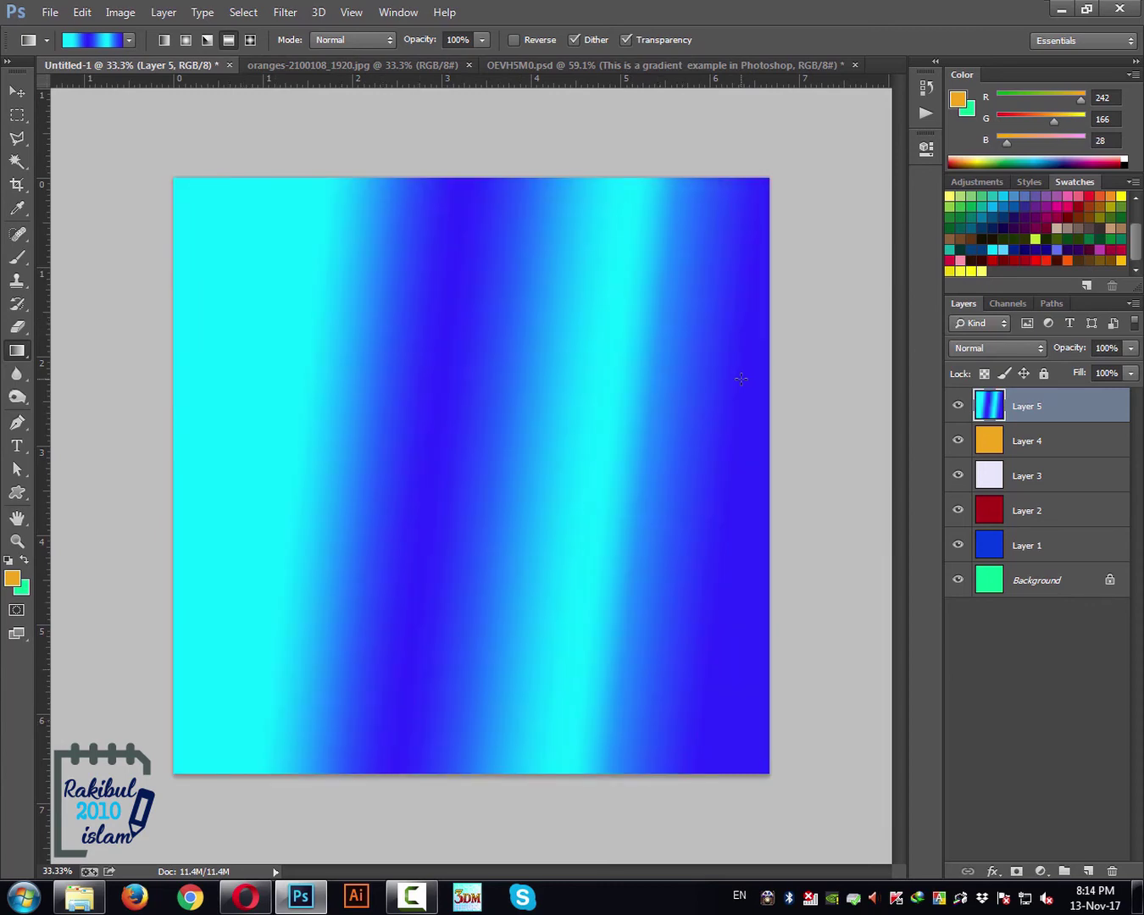
pyautogui.moveTo(437, 229); pyautogui.dragTo(221, 690)
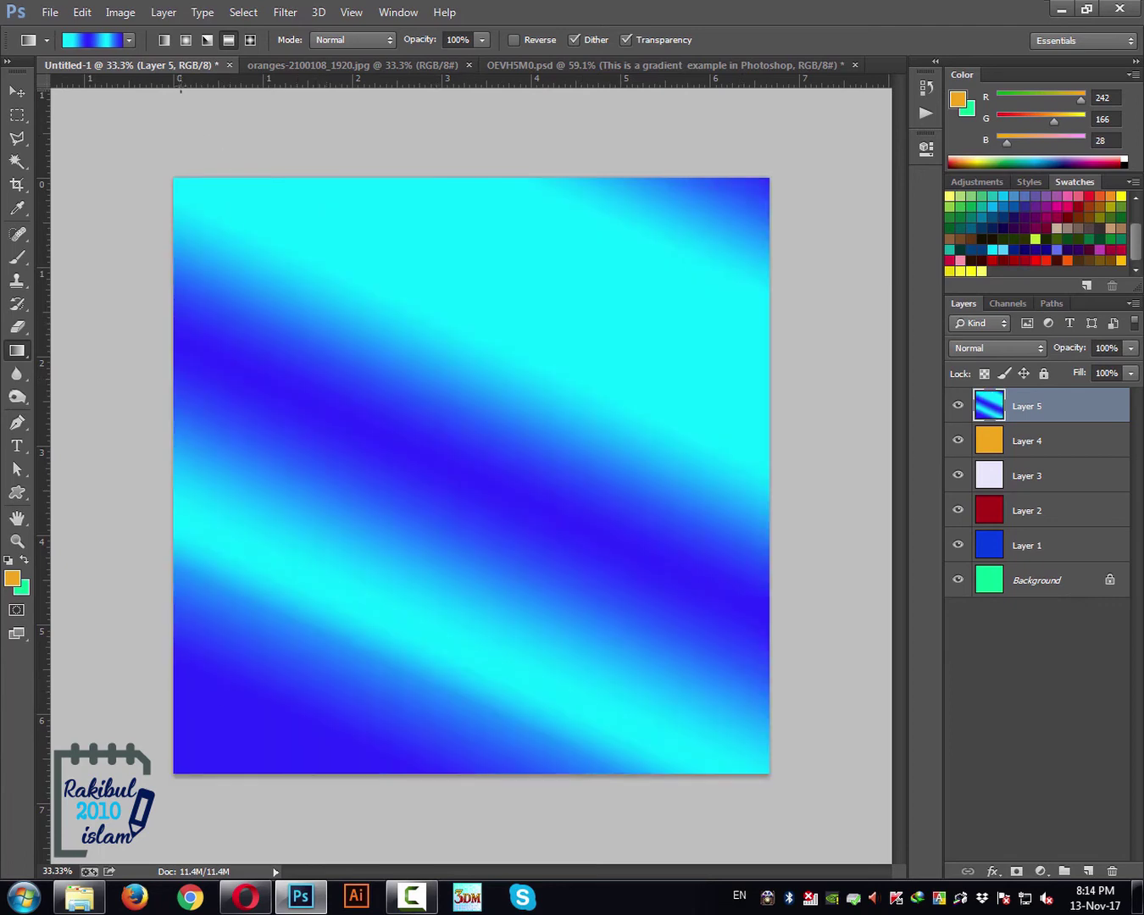
# - Redraw the gradient on Layer 5 in the Radial style and in the Angle style, each outward from near the canvas center toward the bottom edge
pyautogui.click(185, 42)
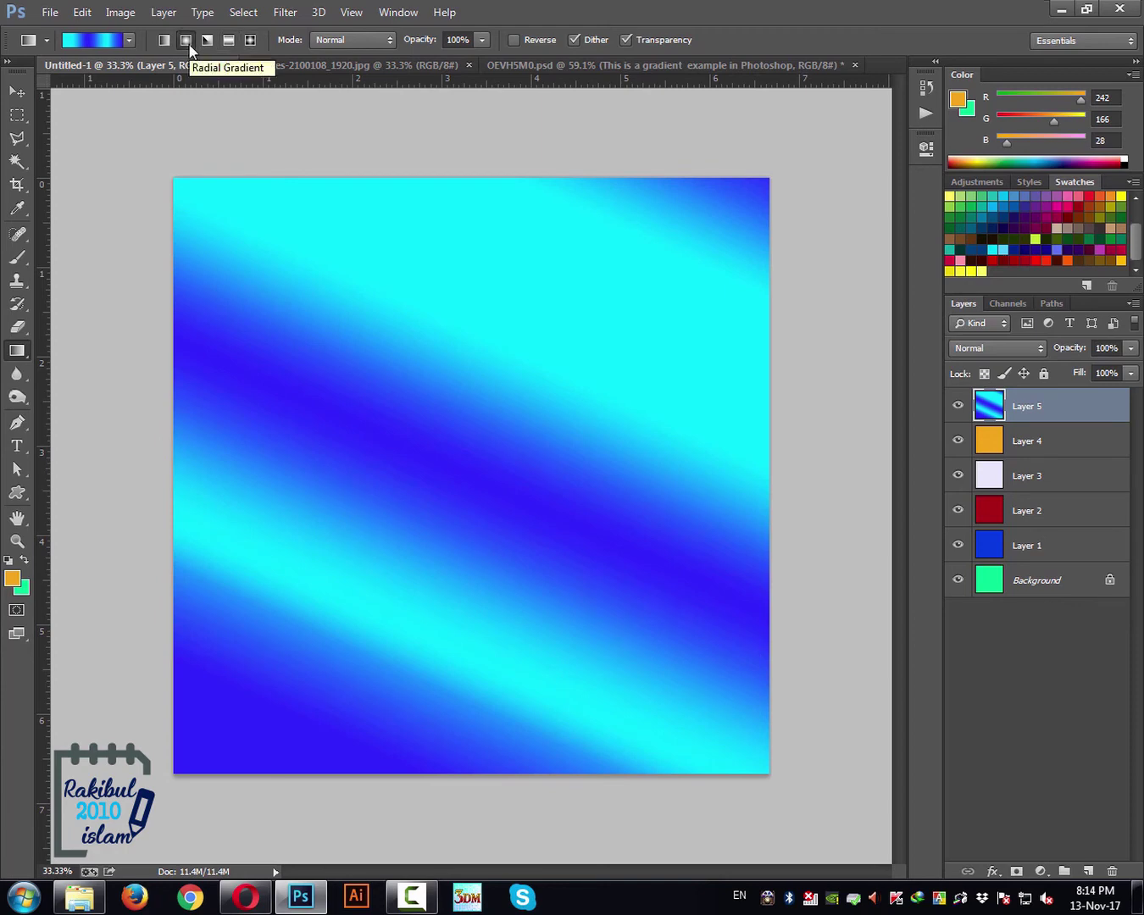
pyautogui.moveTo(489, 399); pyautogui.dragTo(518, 692)
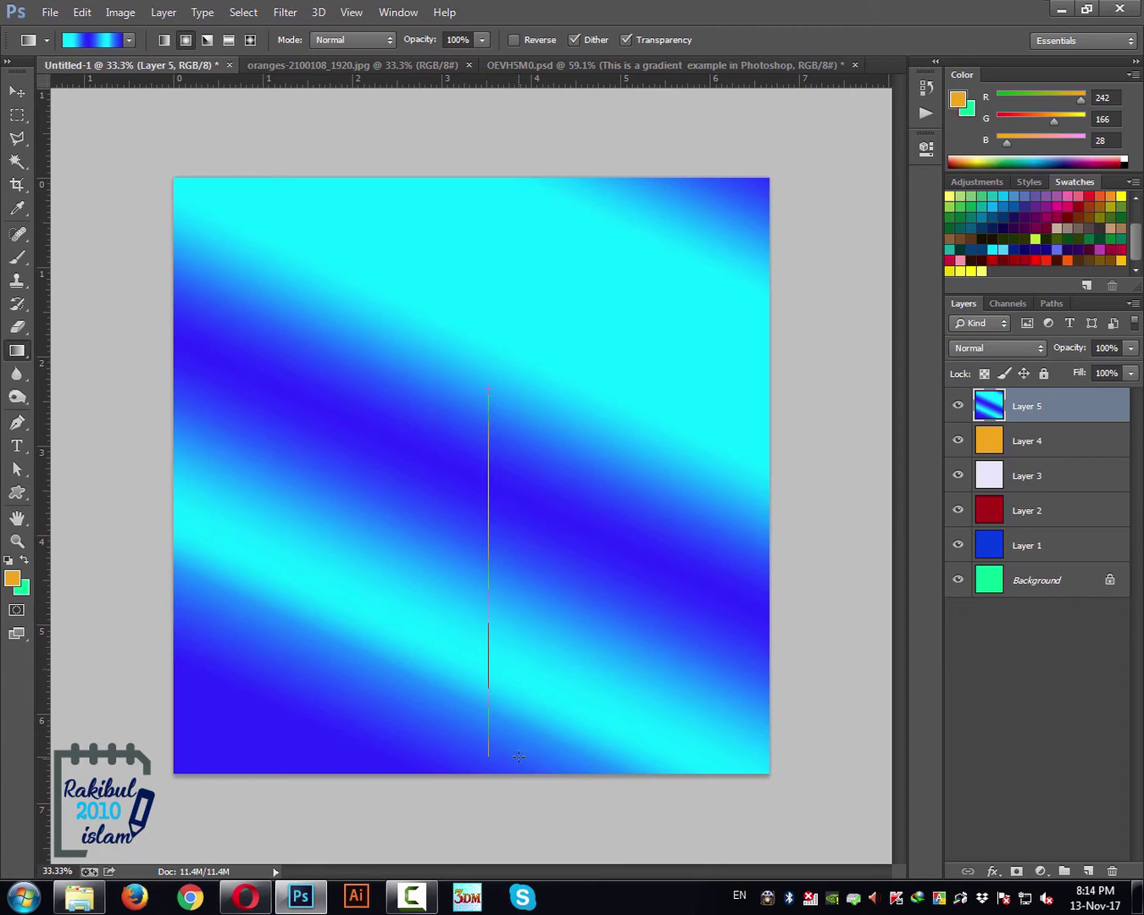
pyautogui.moveTo(519, 756); pyautogui.dragTo(514, 762)
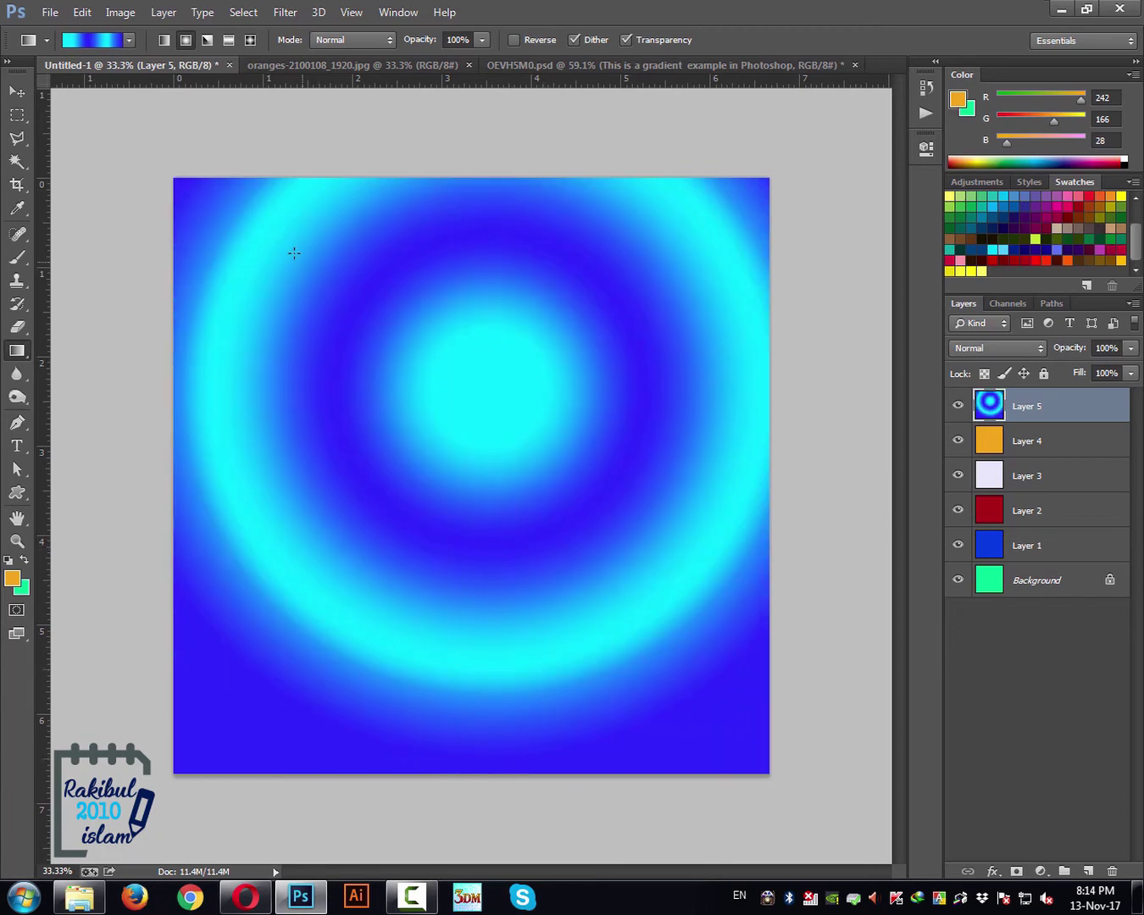
pyautogui.click(207, 40)
pyautogui.moveTo(466, 473); pyautogui.dragTo(466, 768)
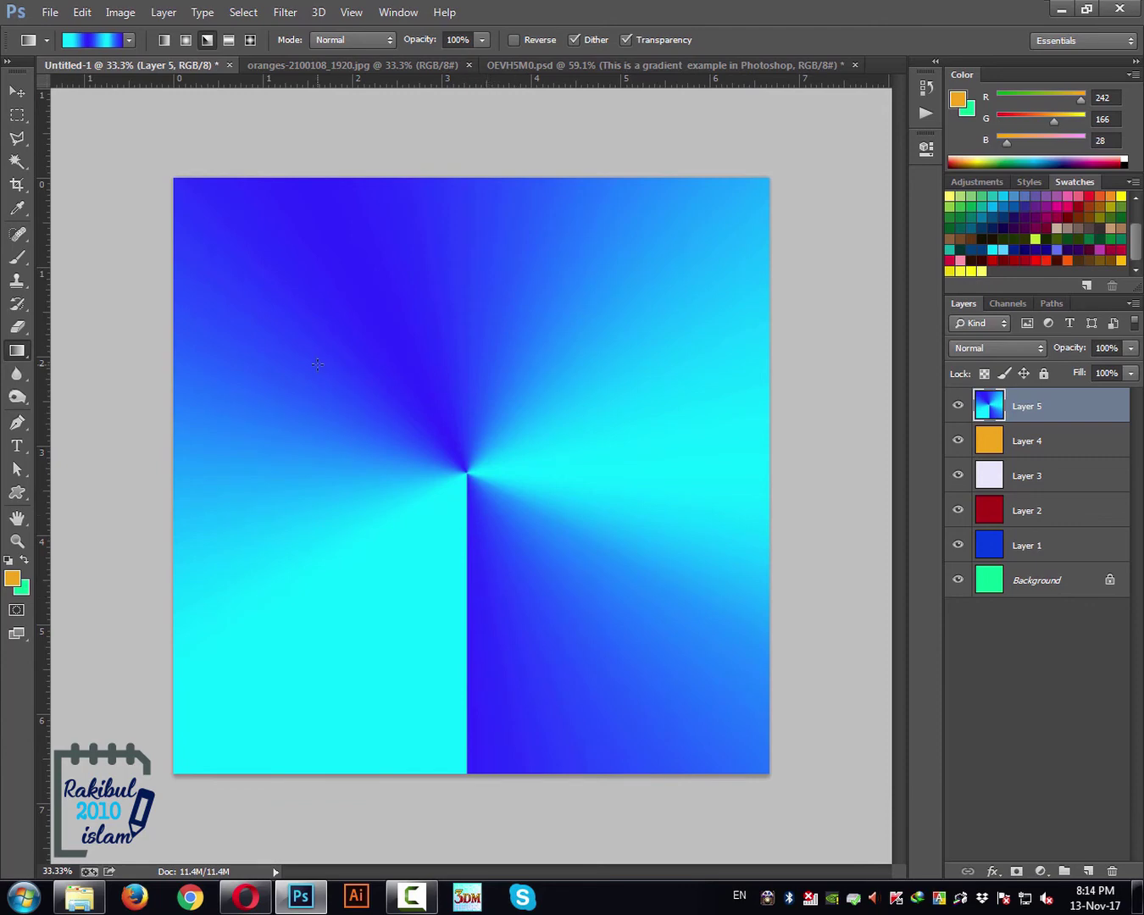
# - Redraw Layer 5's gradient from the canvas center downward in the Reflected style, and replace it with one in the Diamond style
pyautogui.click(229, 40)
pyautogui.moveTo(415, 476); pyautogui.dragTo(410, 734)
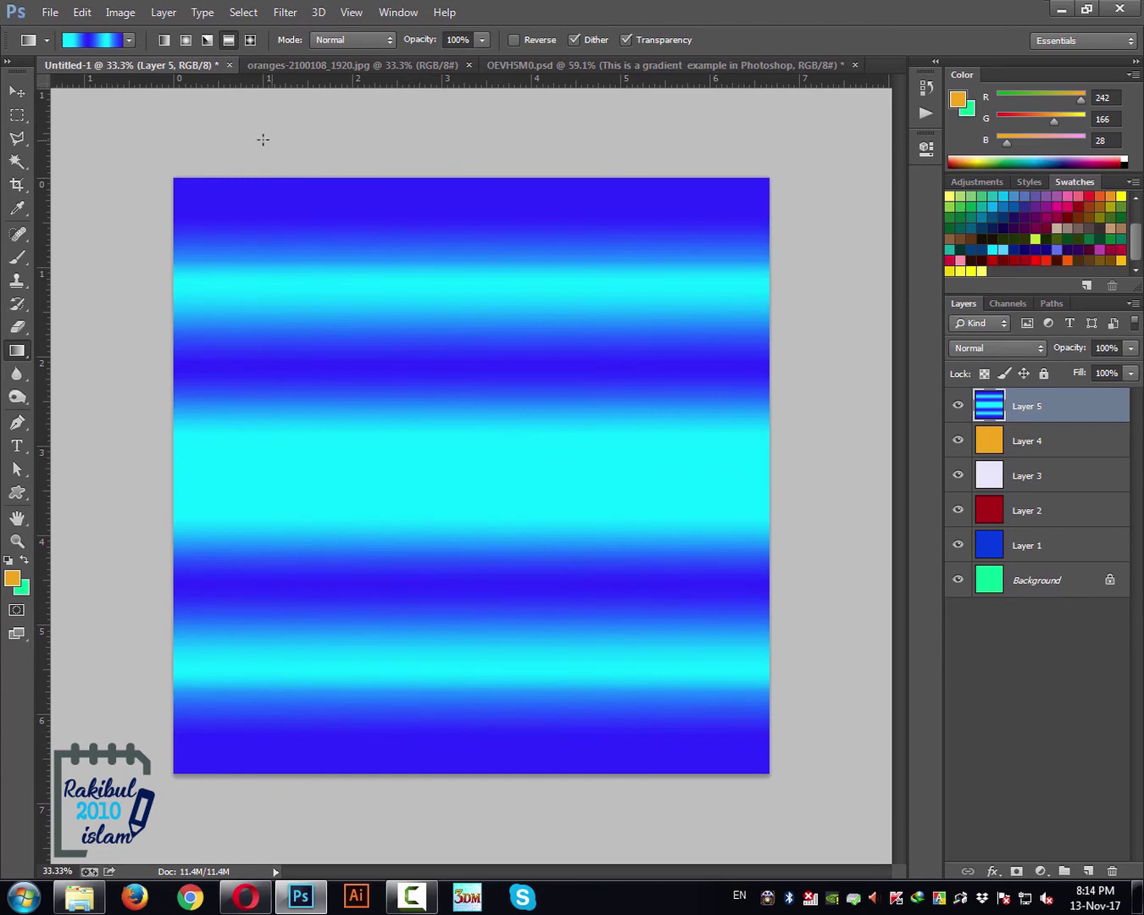
pyautogui.click(250, 40)
pyautogui.moveTo(463, 465); pyautogui.dragTo(450, 741)
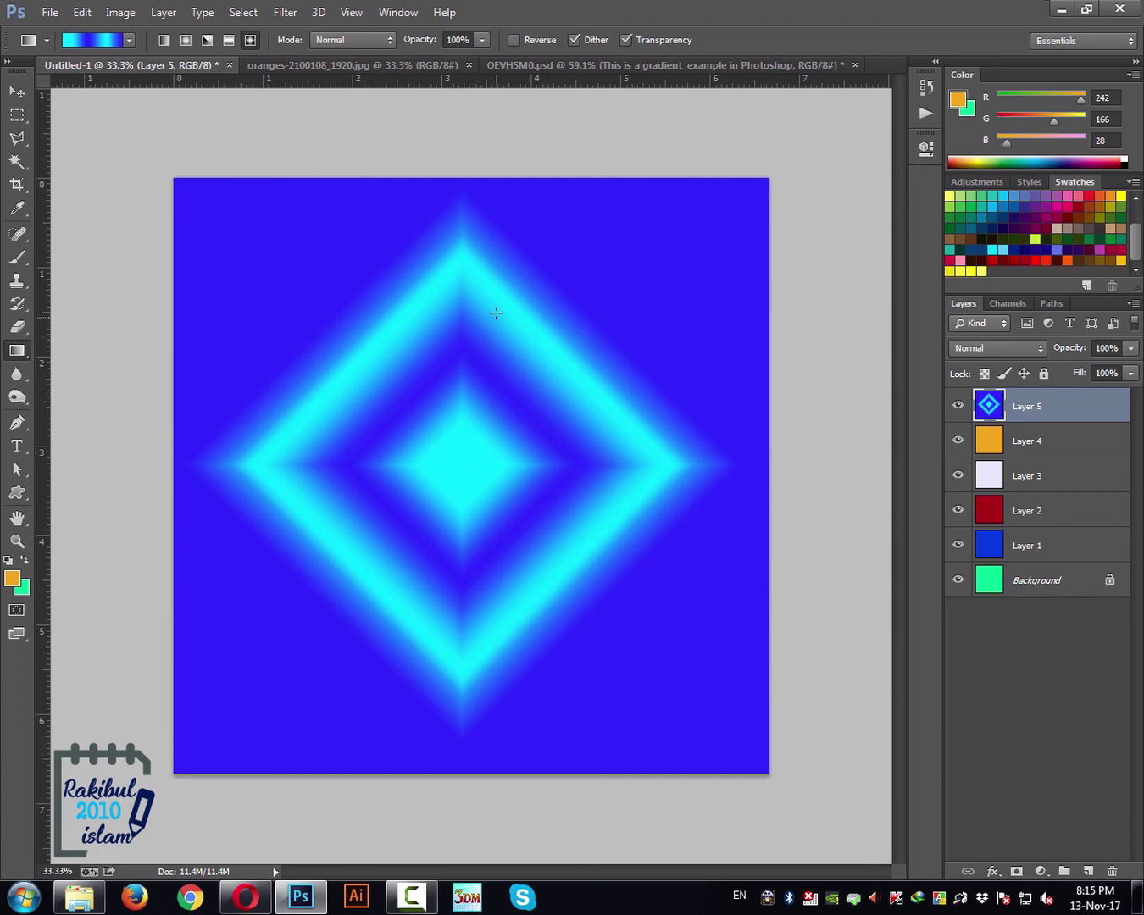
# - In the OEVH5M0.psd document, select the Green Background layer and toggle its visibility several times, leaving it shown
pyautogui.click(532, 65)
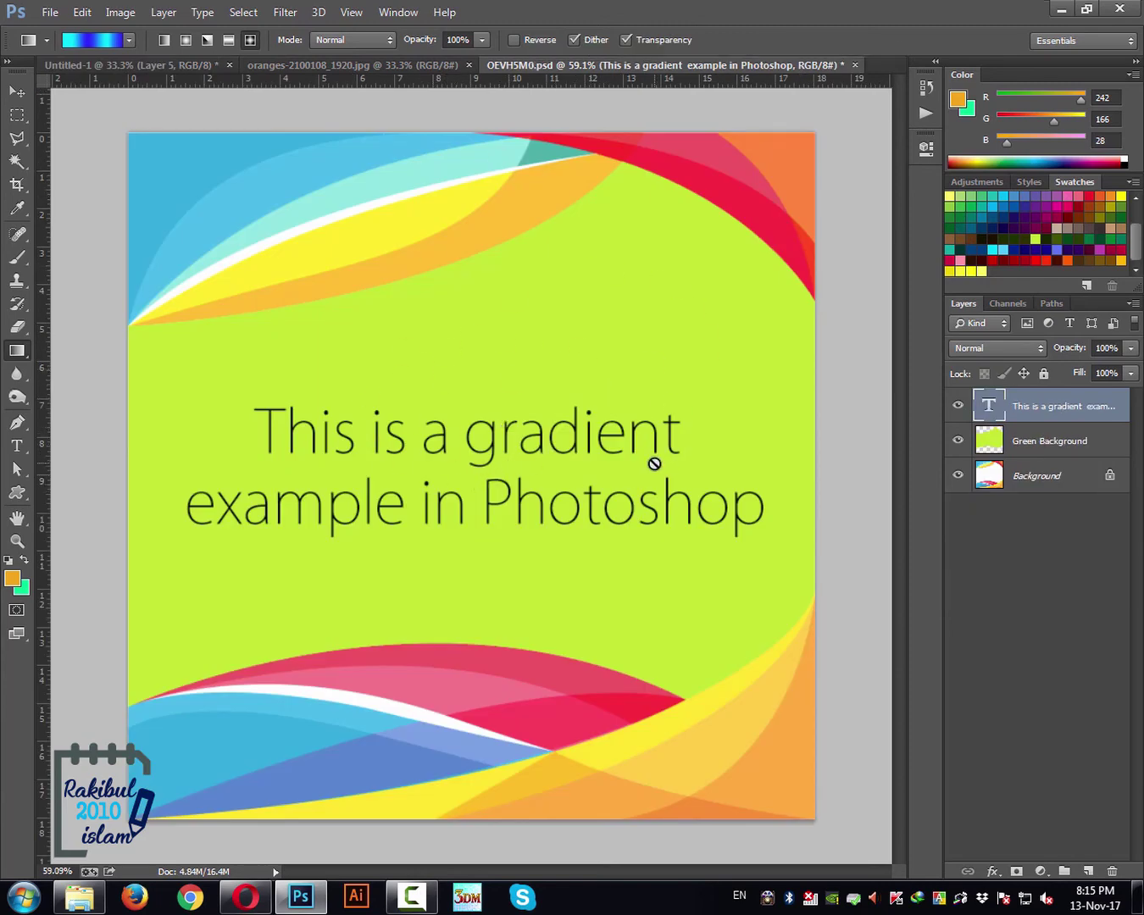
pyautogui.click(1027, 446)
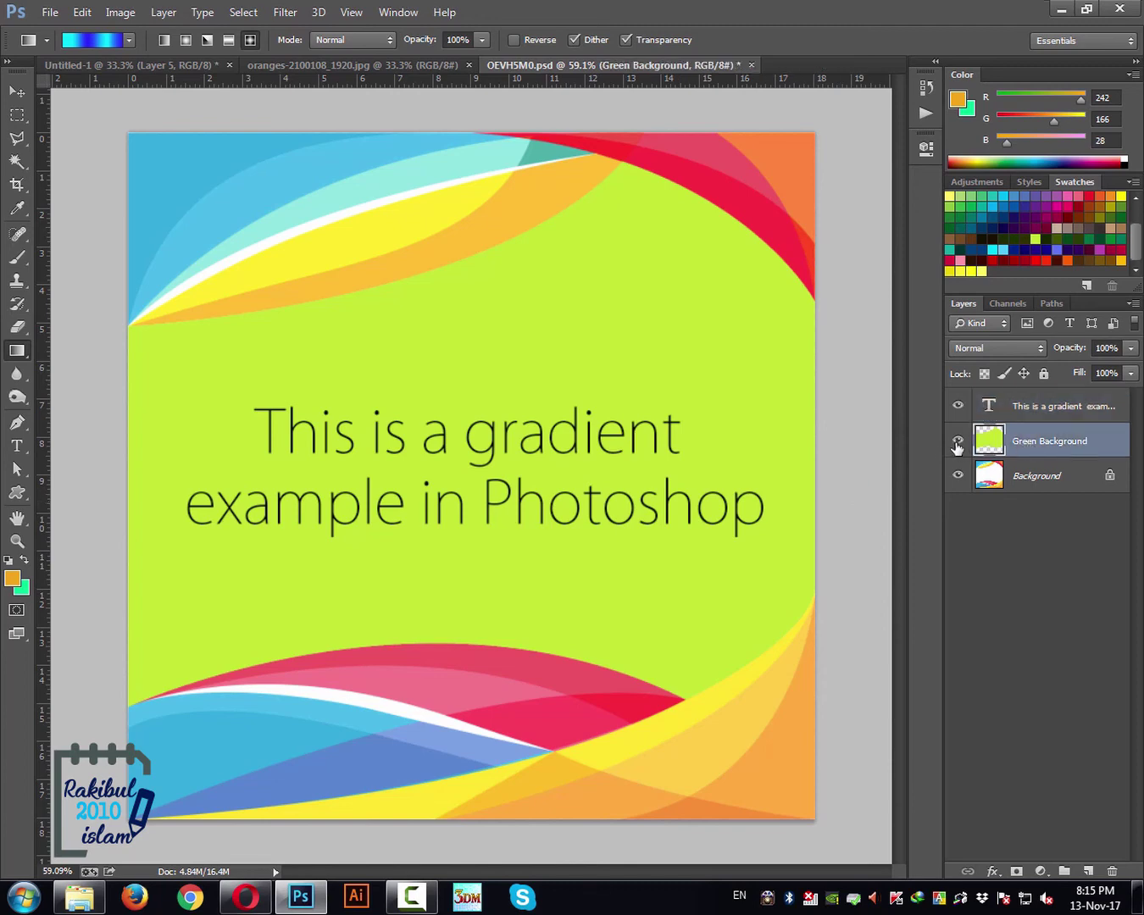
pyautogui.click(959, 440)
pyautogui.click(960, 441)
pyautogui.click(957, 440)
pyautogui.click(958, 440)
pyautogui.click(957, 440)
pyautogui.click(959, 440)
# - Start a custom gradient from the Foreground to Background preset and set its starting color stop to the light green swatch
pyautogui.click(130, 40)
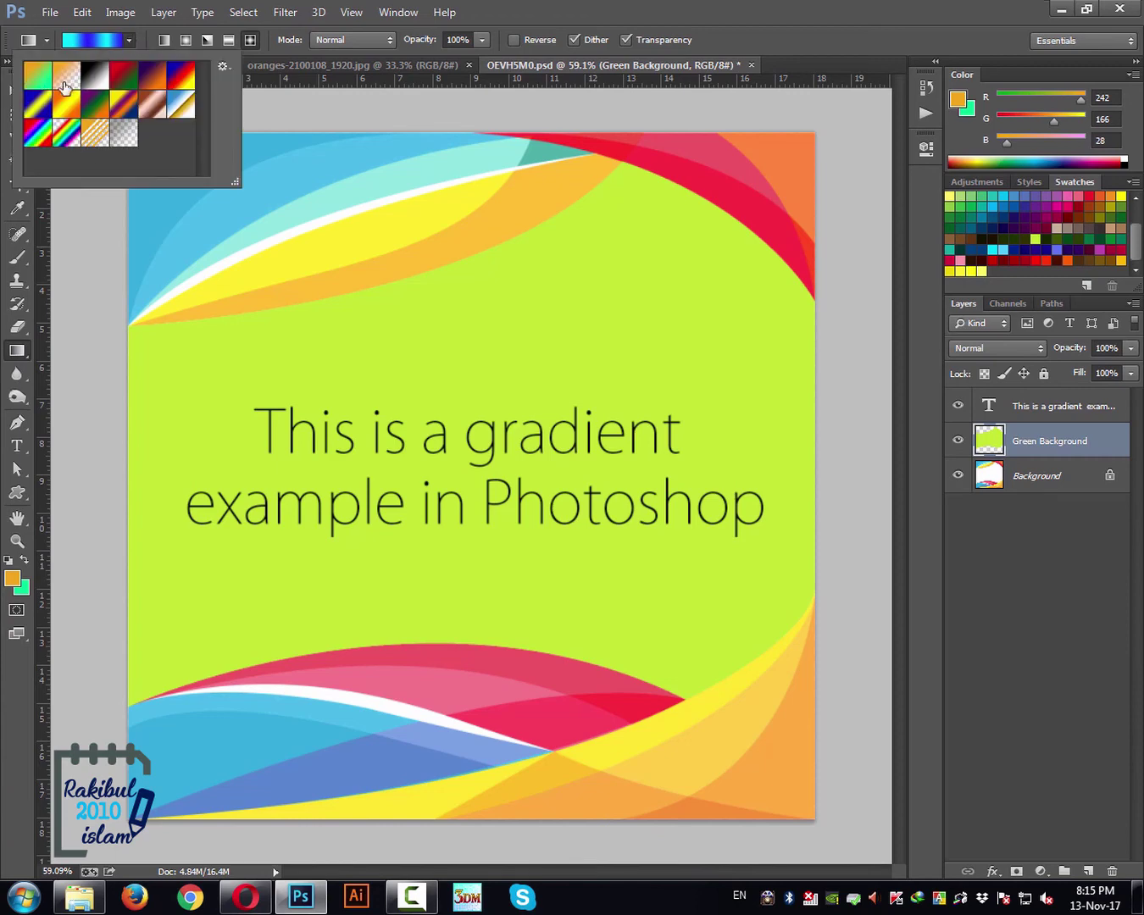
pyautogui.click(37, 74)
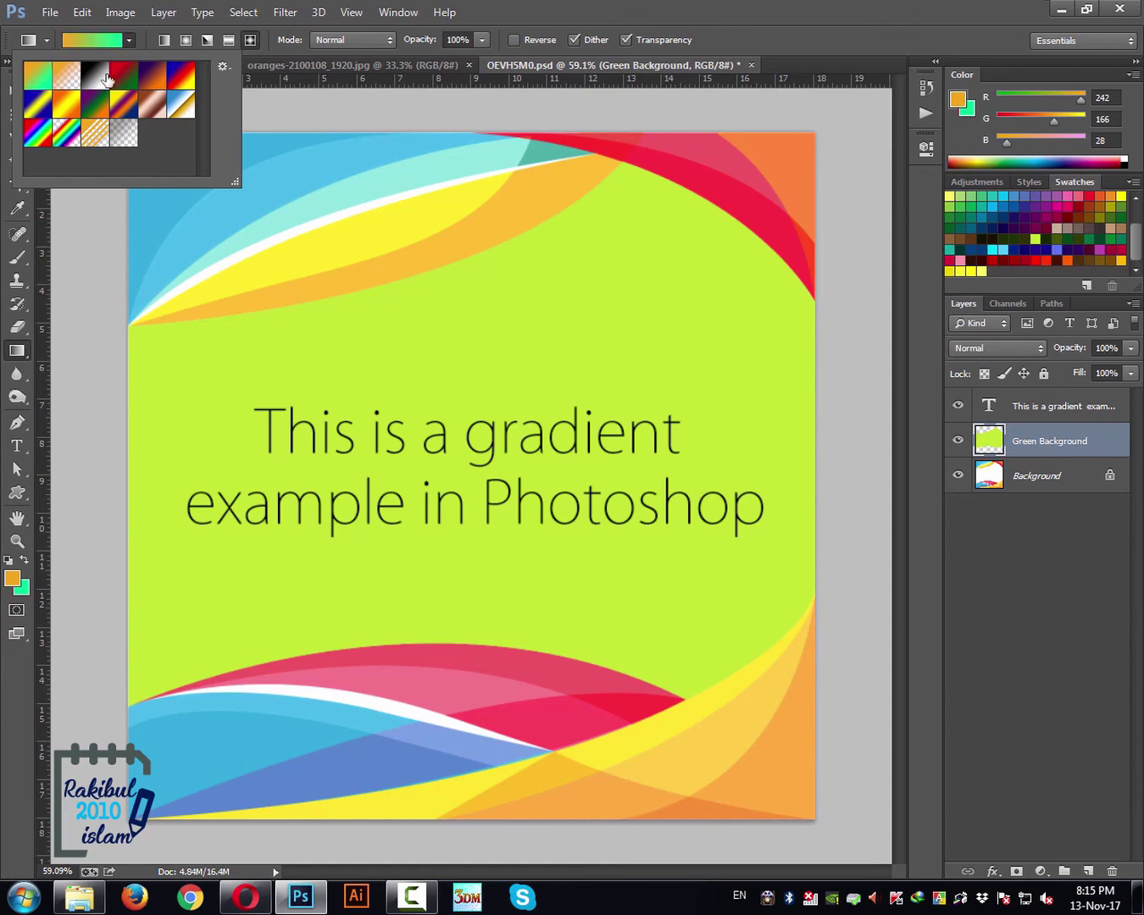
pyautogui.click(93, 42)
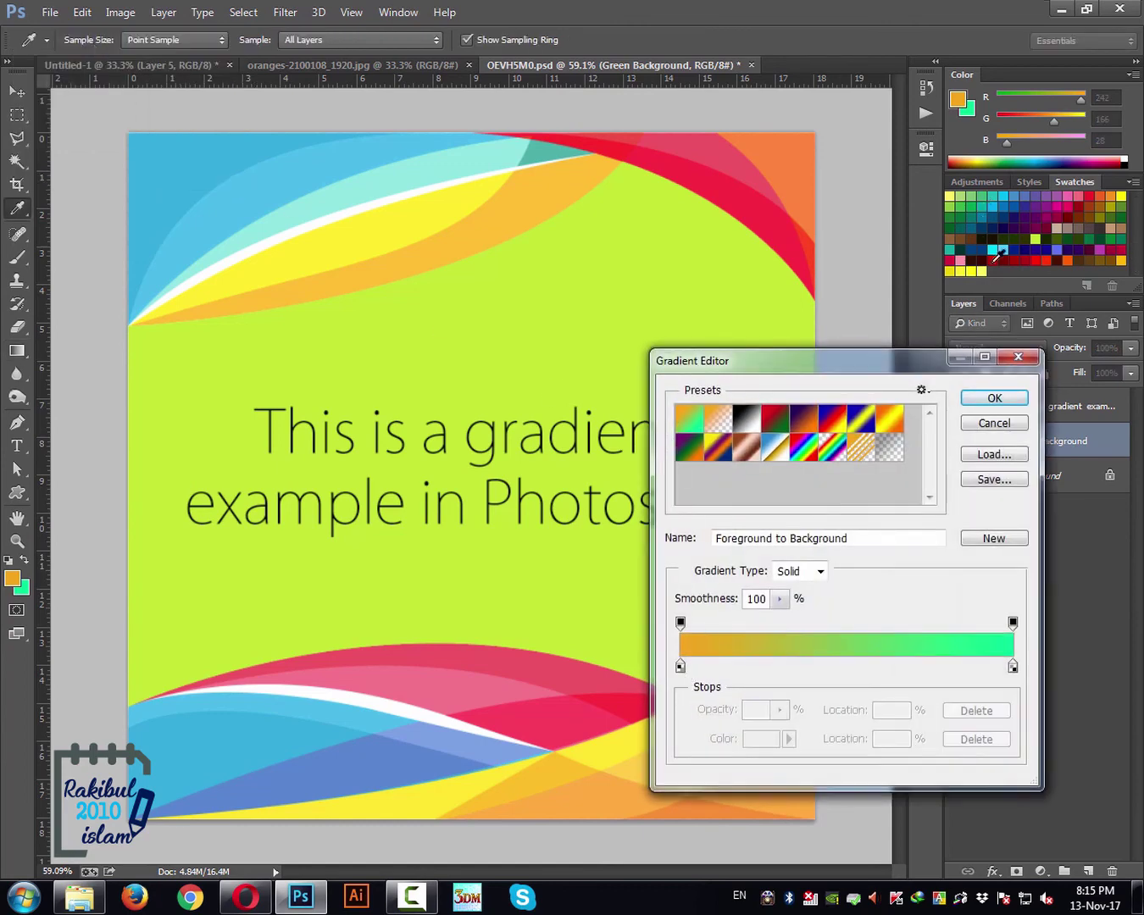
pyautogui.click(681, 667)
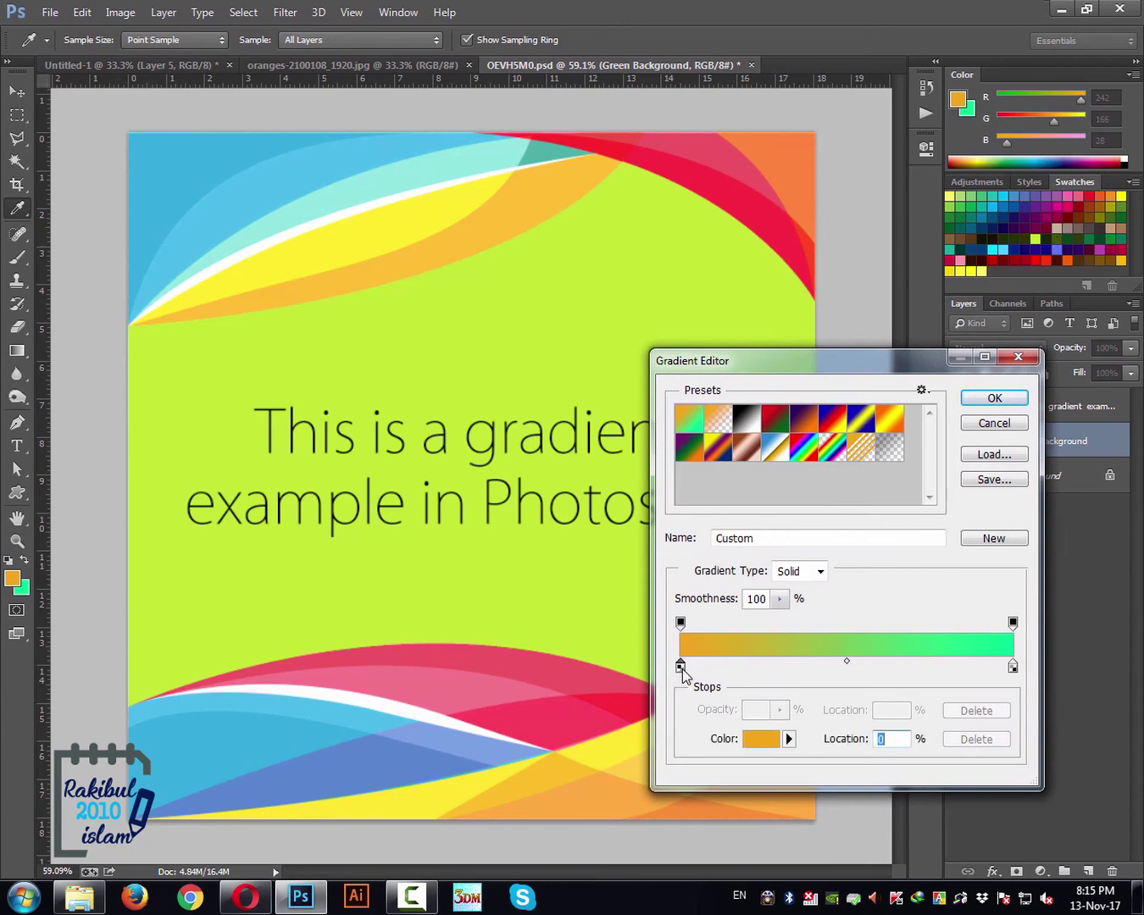
pyautogui.click(960, 197)
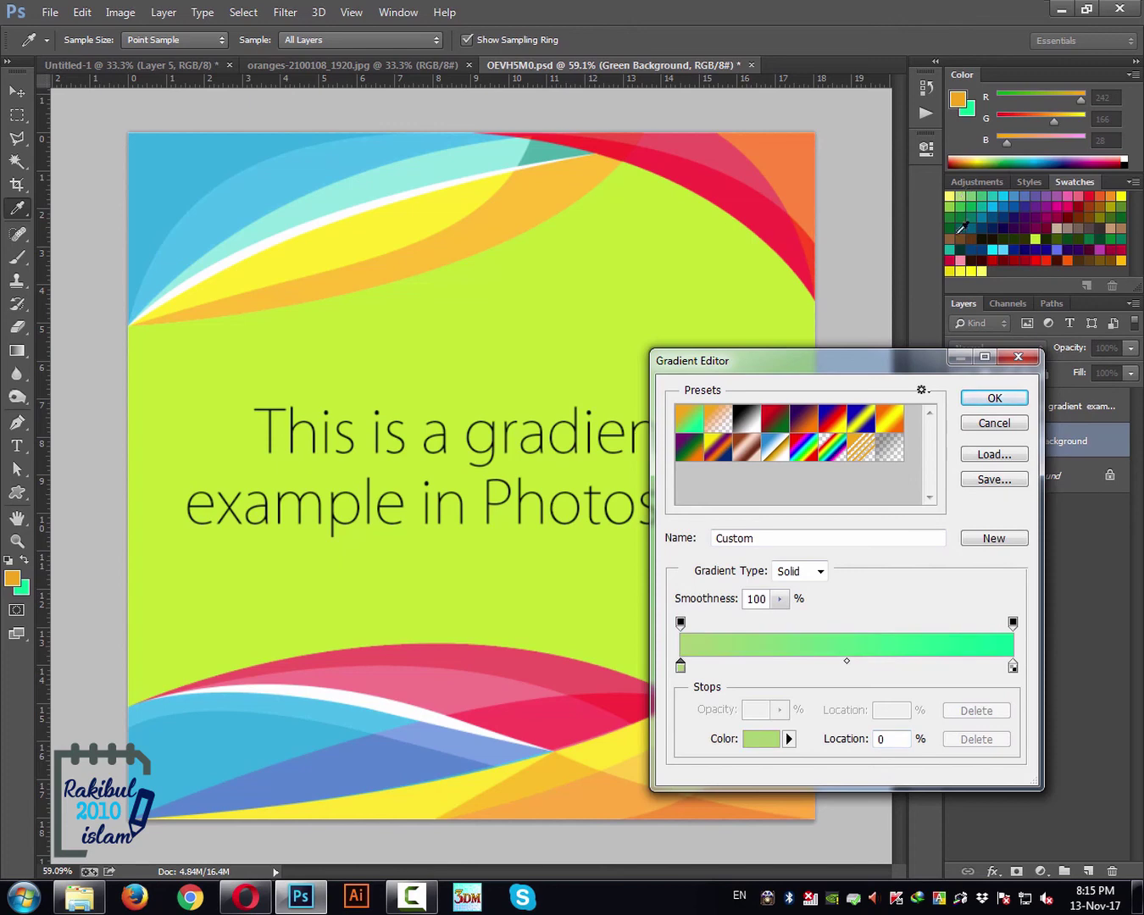
# - Set the gradient's end color stop to cyan, shift the midpoint to 62%, and accept the custom gradient
pyautogui.click(1013, 669)
pyautogui.click(997, 249)
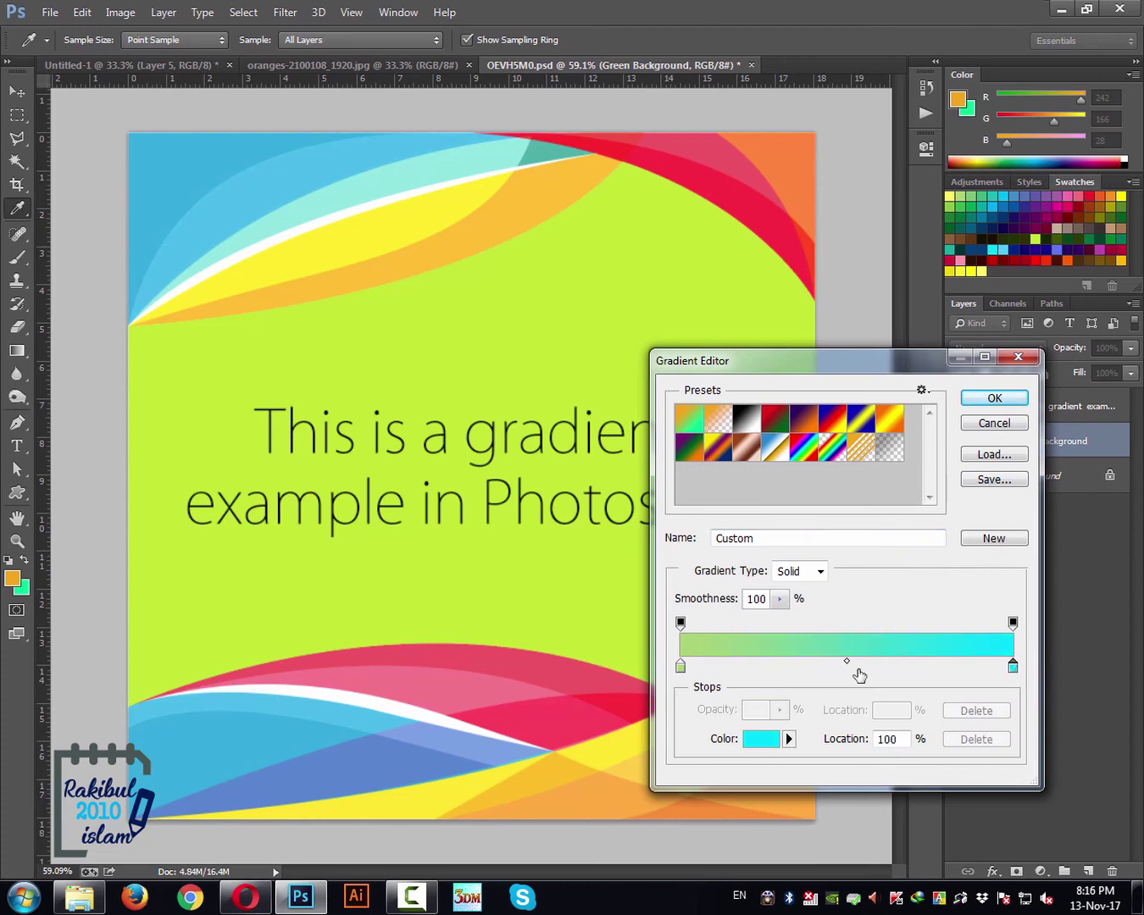
pyautogui.moveTo(847, 661); pyautogui.dragTo(888, 663)
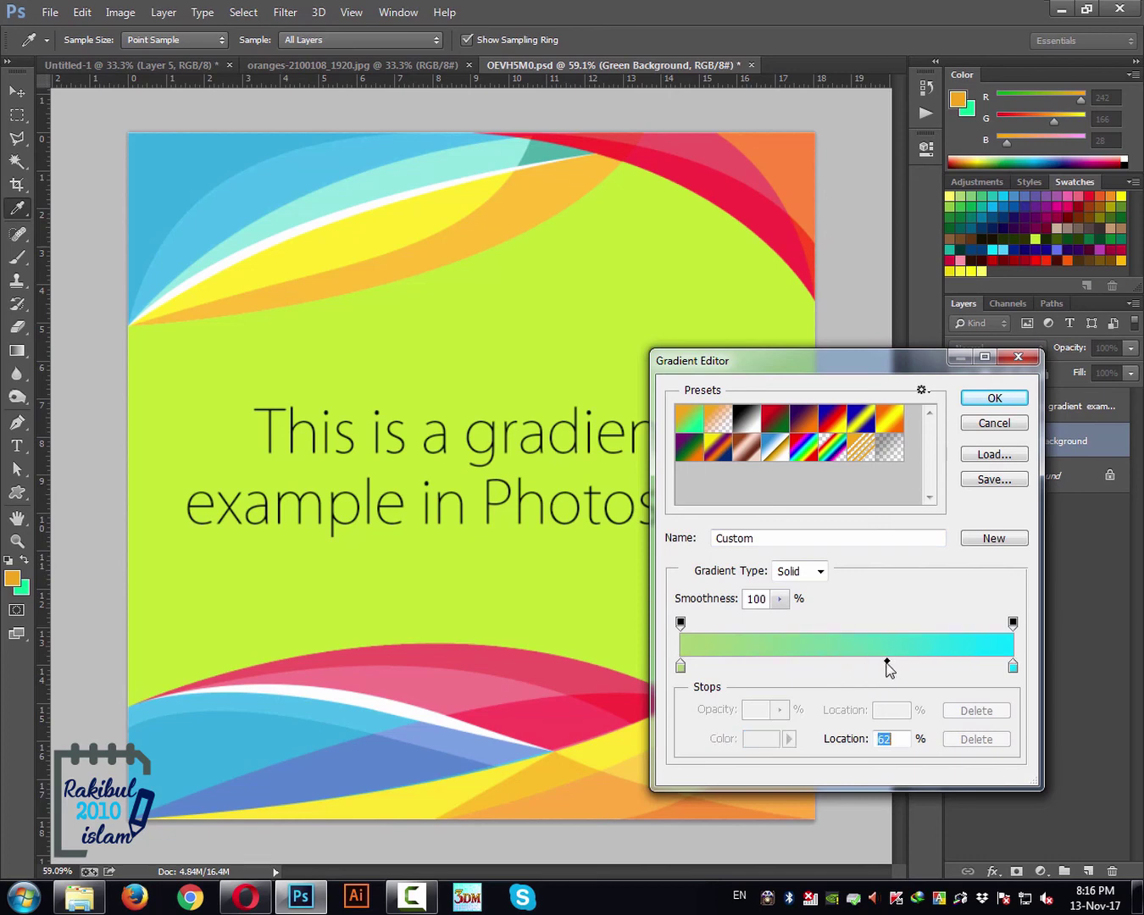
pyautogui.click(974, 399)
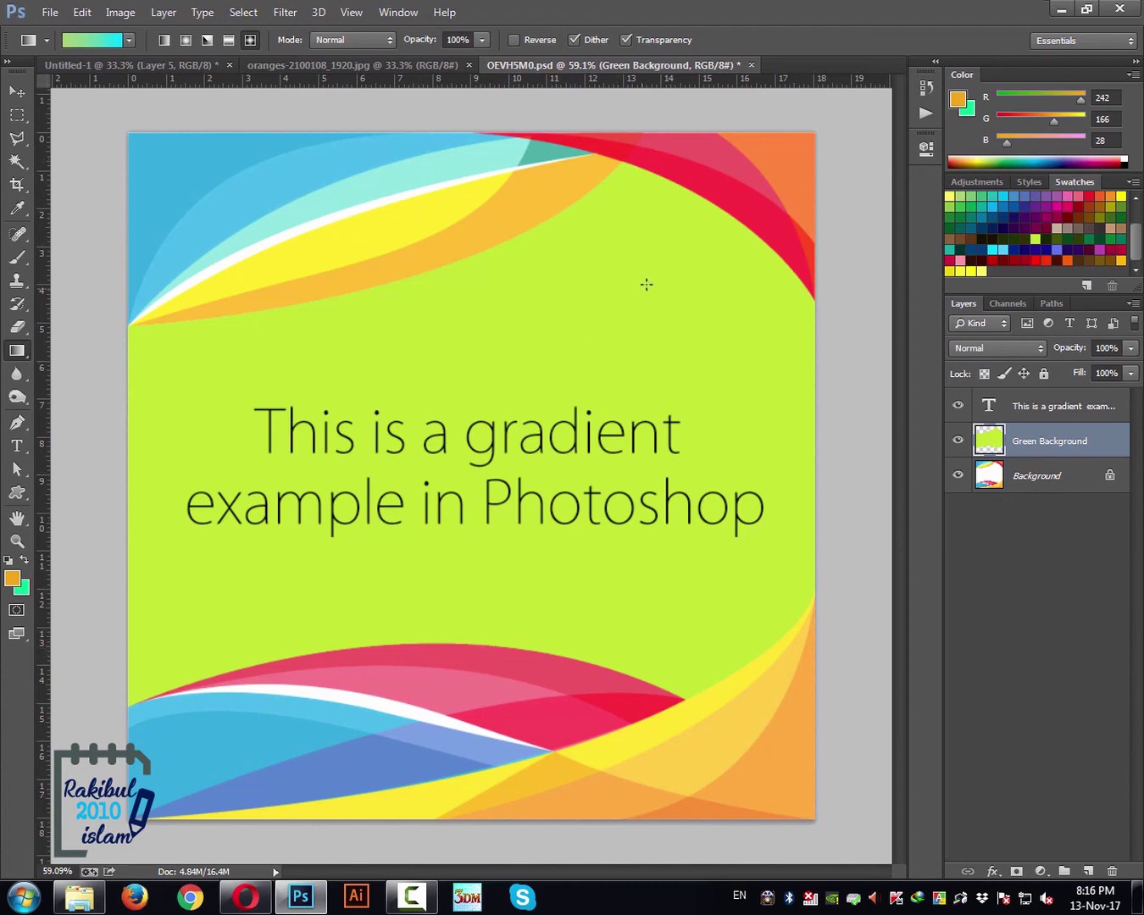
# - Load the Green Background layer's shape as a selection and add a new layer above it
pyautogui.click(957, 441)
pyautogui.click(957, 440)
pyautogui.keyDown('ctrl'); pyautogui.click(988, 446); pyautogui.keyUp('ctrl')
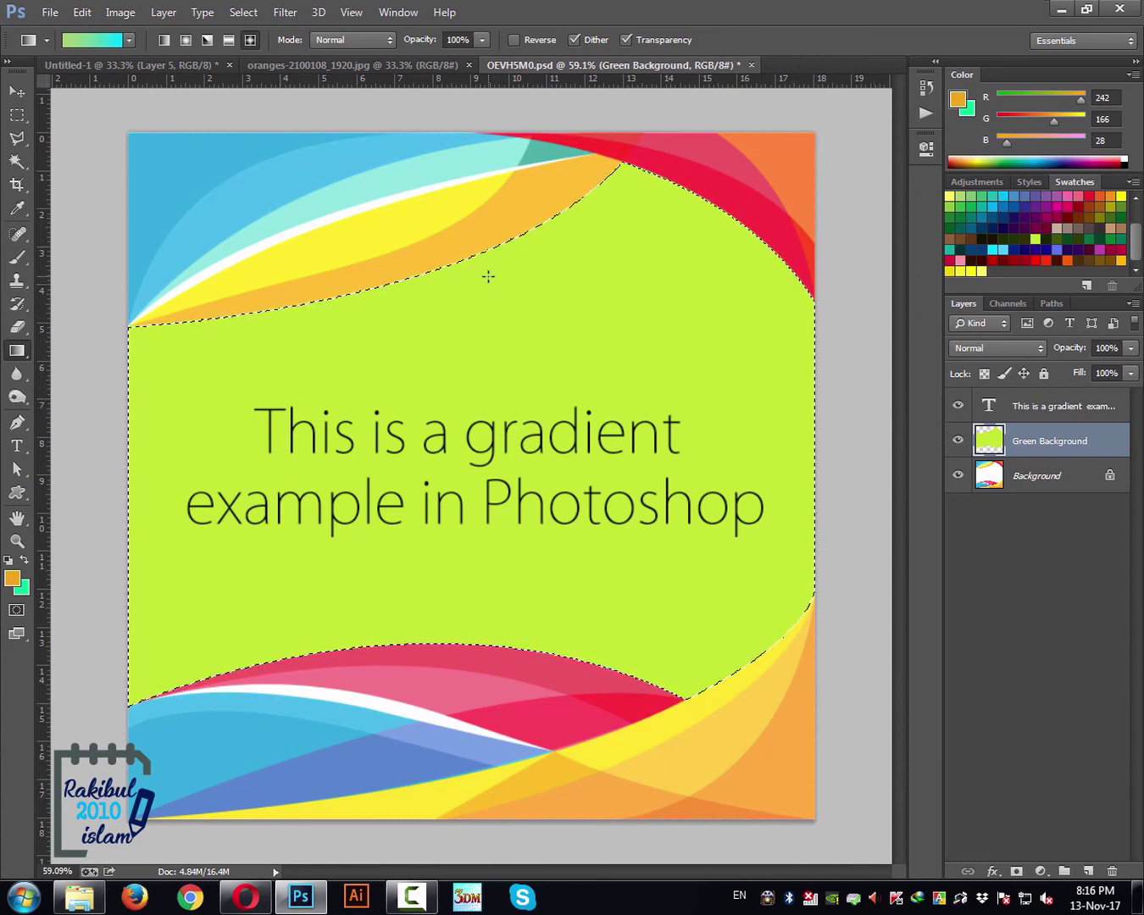
pyautogui.click(1087, 871)
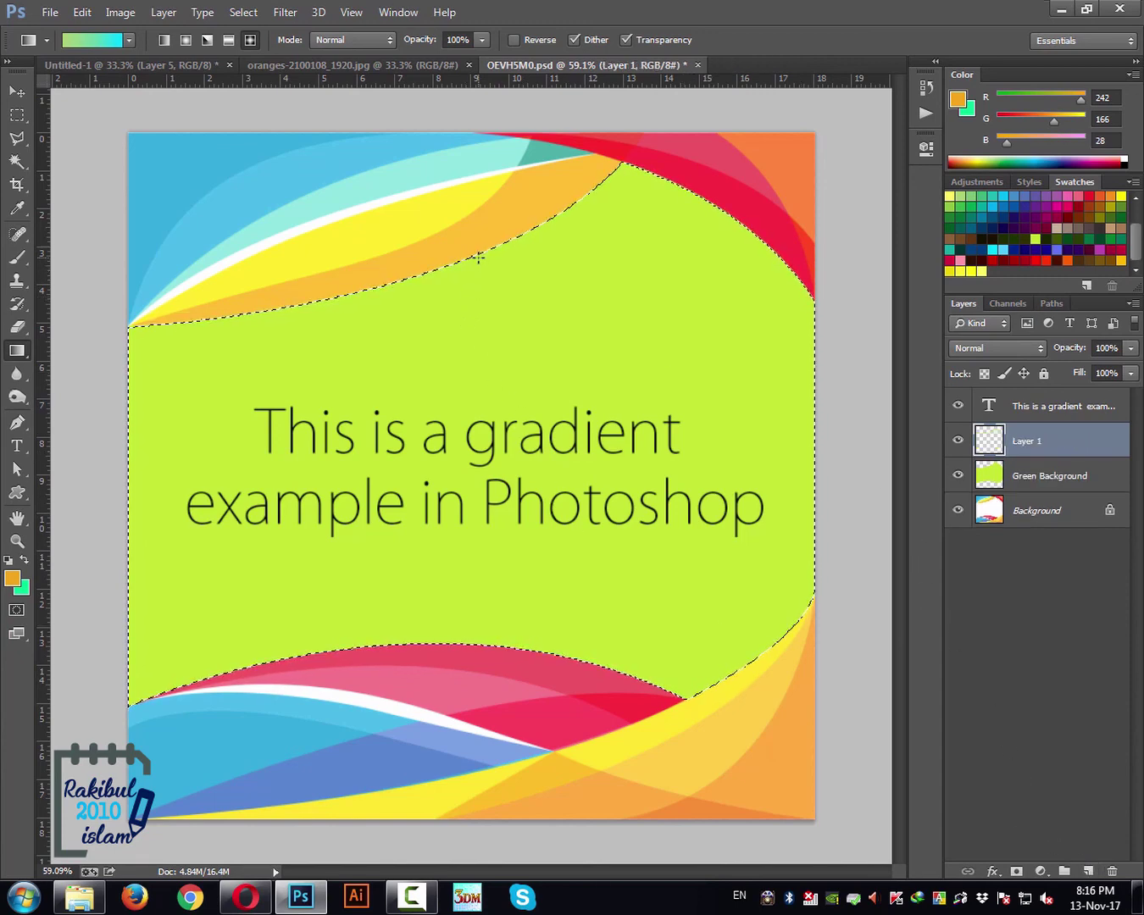
# - Try the green-to-cyan gradient on Layer 1 in the Diamond style, drawn downward through the selection
pyautogui.moveTo(478, 480); pyautogui.dragTo(478, 501)
pyautogui.moveTo(473, 598); pyautogui.dragTo(470, 644)
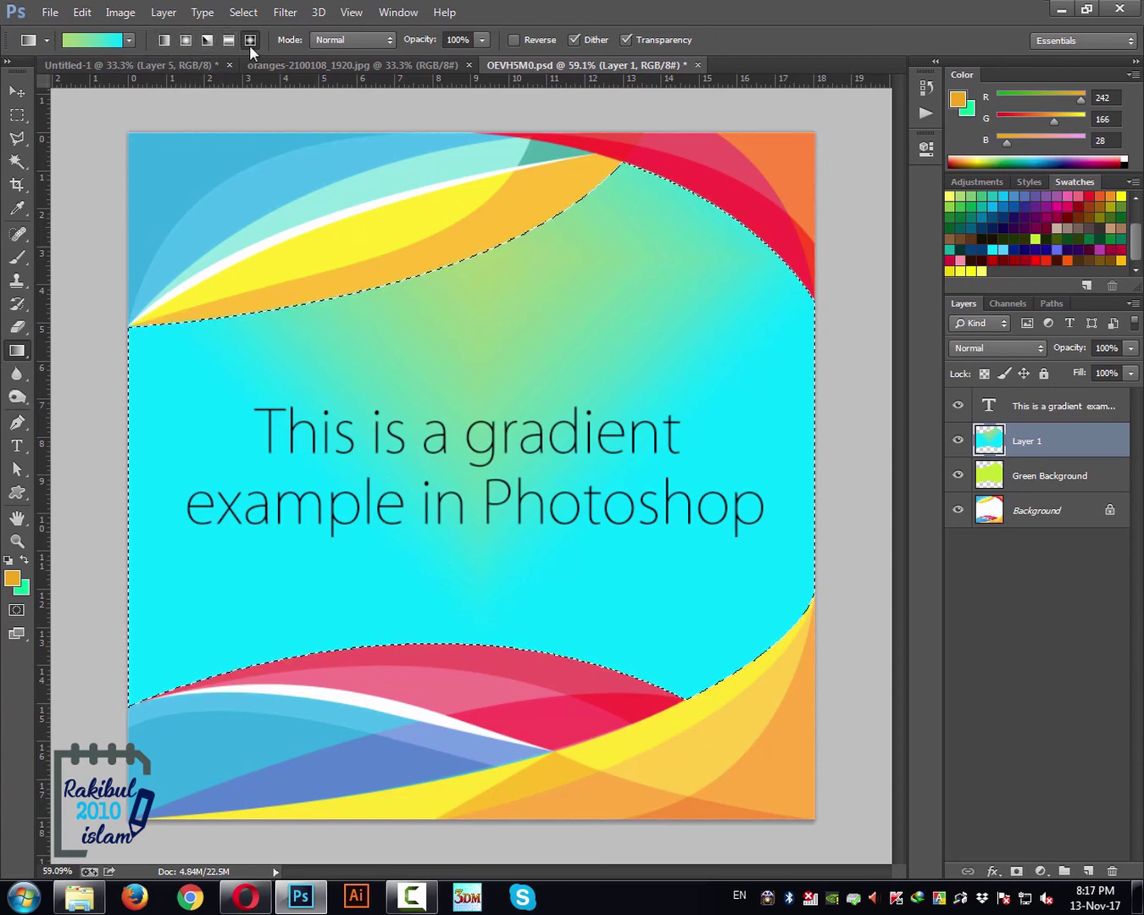
# - Redraw Layer 1's gradient in the Linear style, straight down from the selection's upper part to its lower edge, and deselect
pyautogui.click(163, 41)
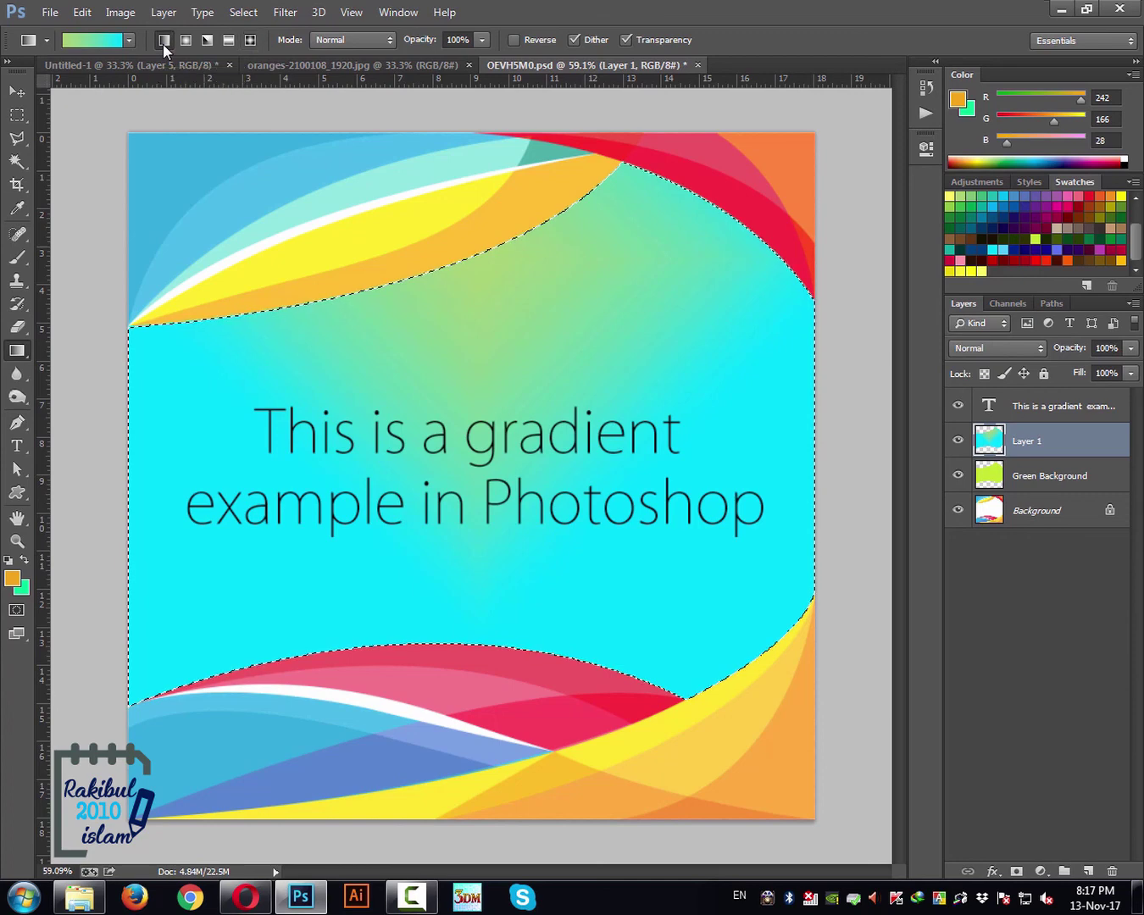
pyautogui.moveTo(498, 307); pyautogui.dragTo(505, 638)
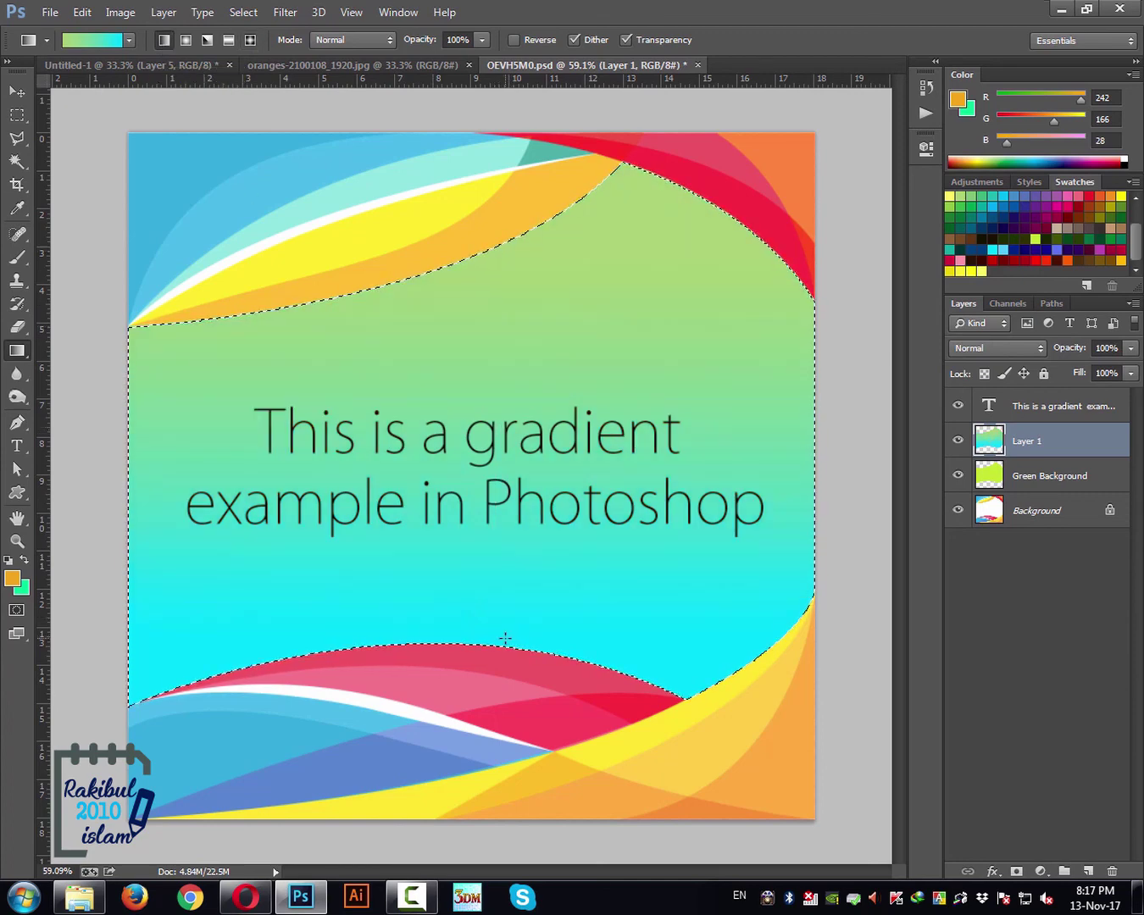
pyautogui.hotkey('ctrl', 'd')
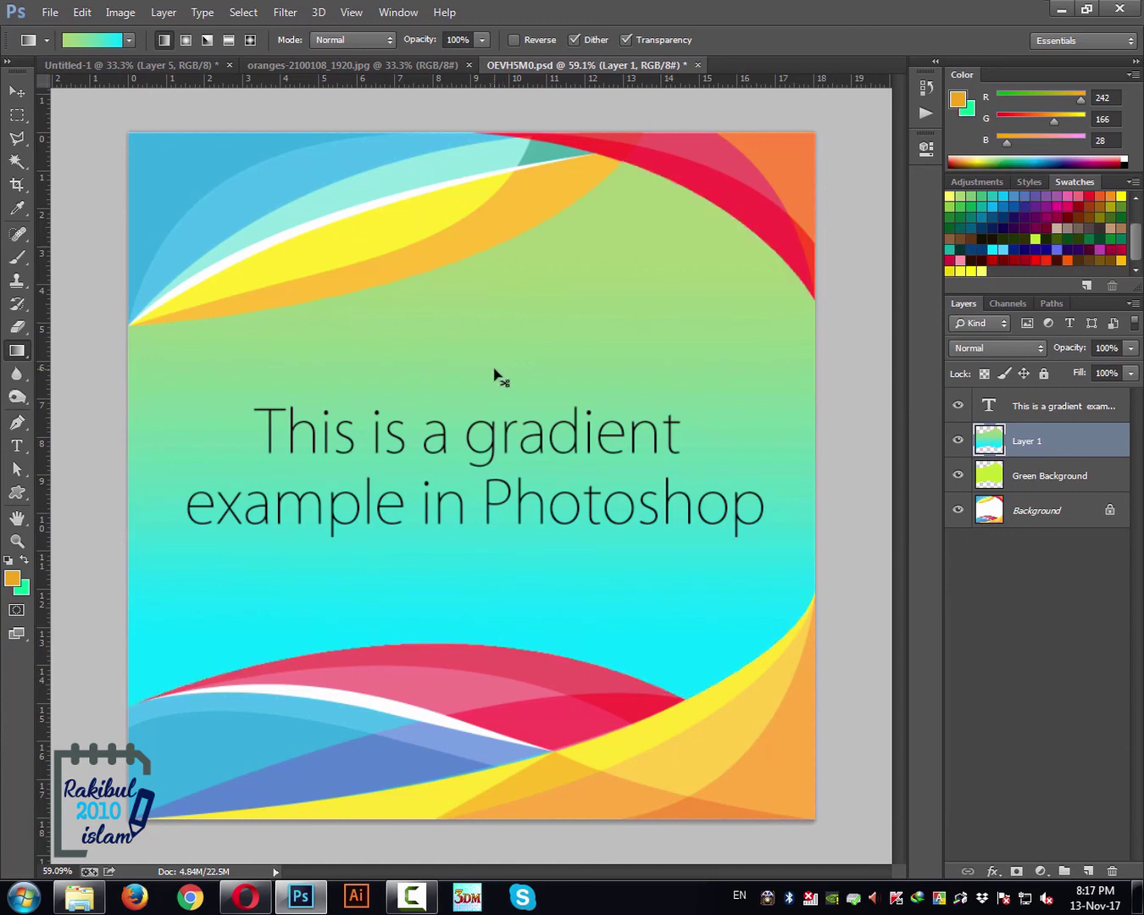
pyautogui.scroll(2, 499, 377)
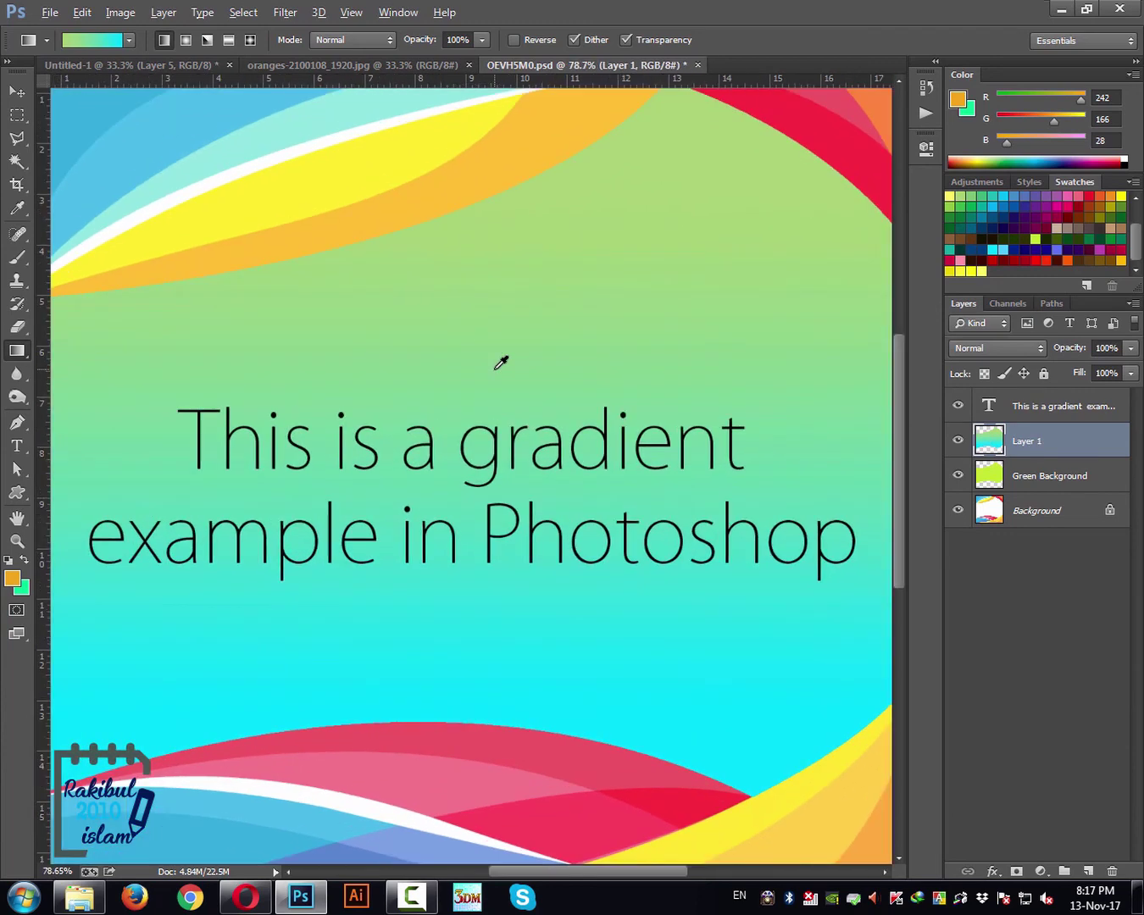
pyautogui.scroll(-3, 499, 363)
pyautogui.press('alt')
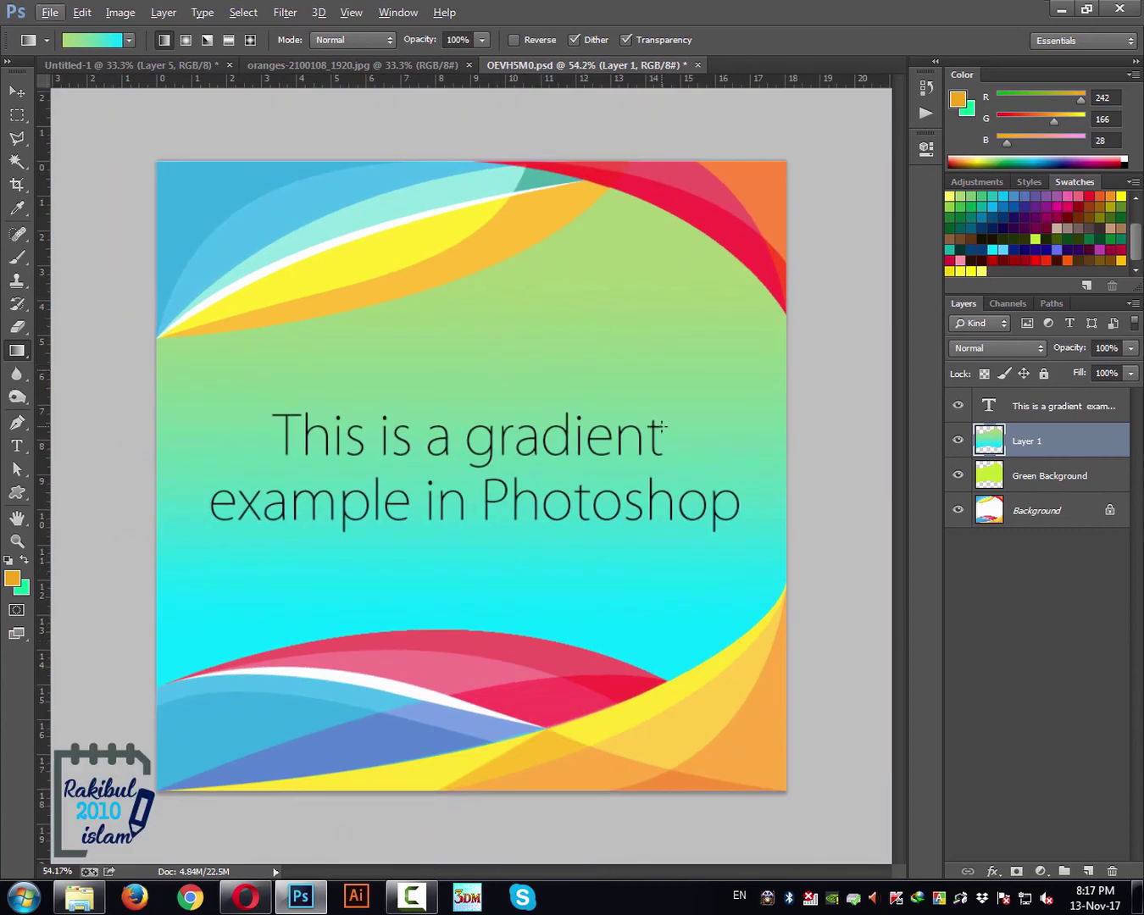